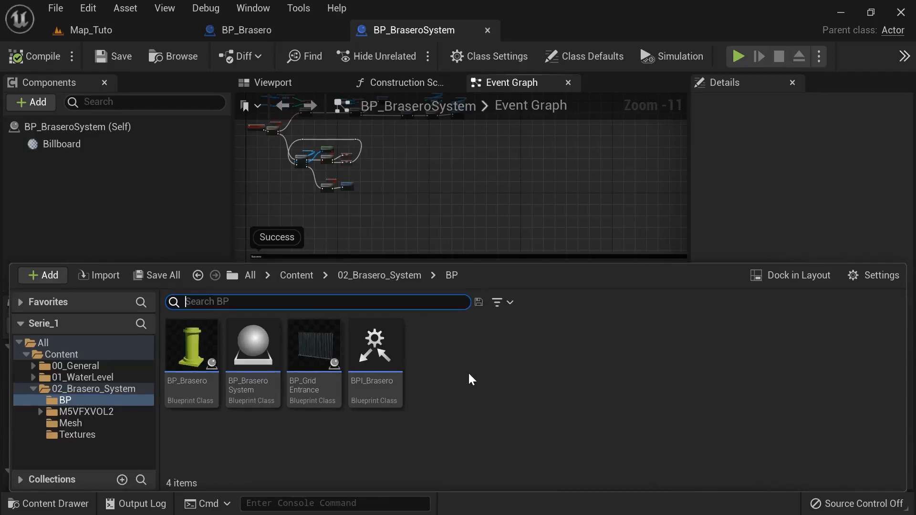
# Create a Blueprint class with Actor as parent in the BP folder and name it BP_Door
pyautogui.rightClick(468, 371)
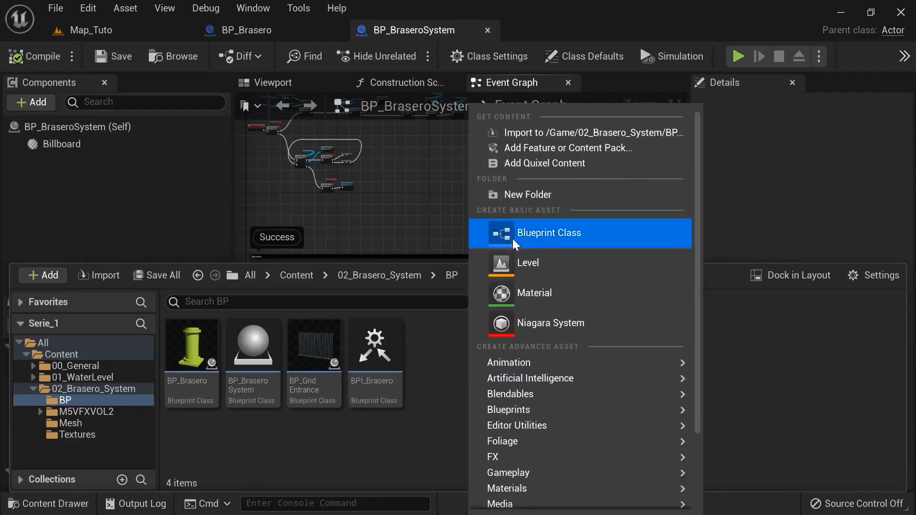
pyautogui.click(581, 227)
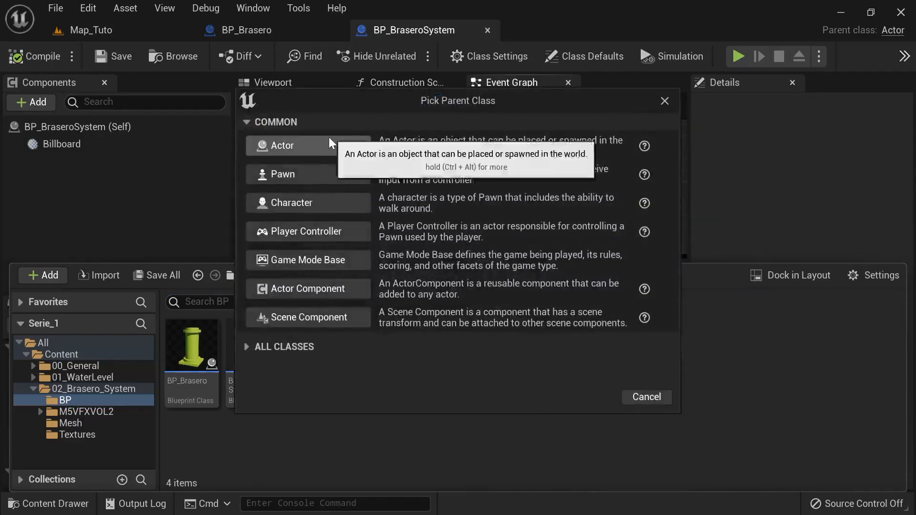
pyautogui.click(305, 144)
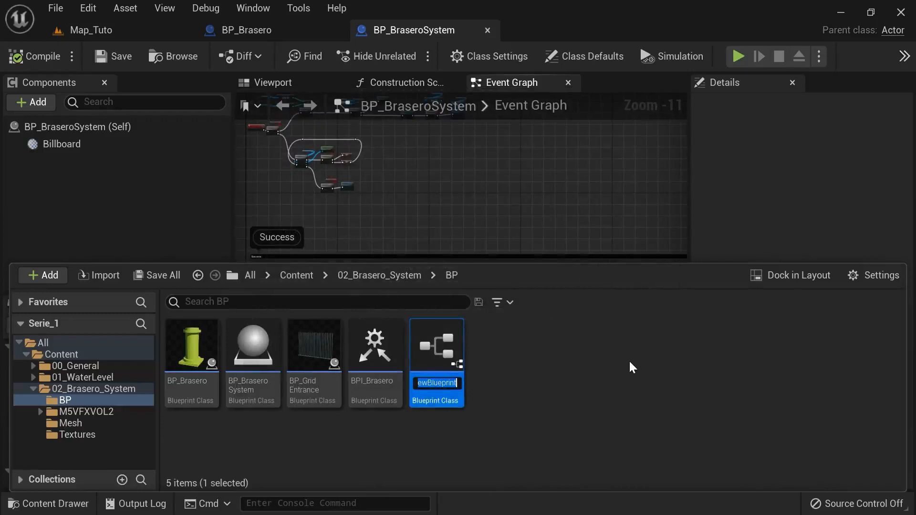
pyautogui.write('BP_Door')
pyautogui.press('Return')
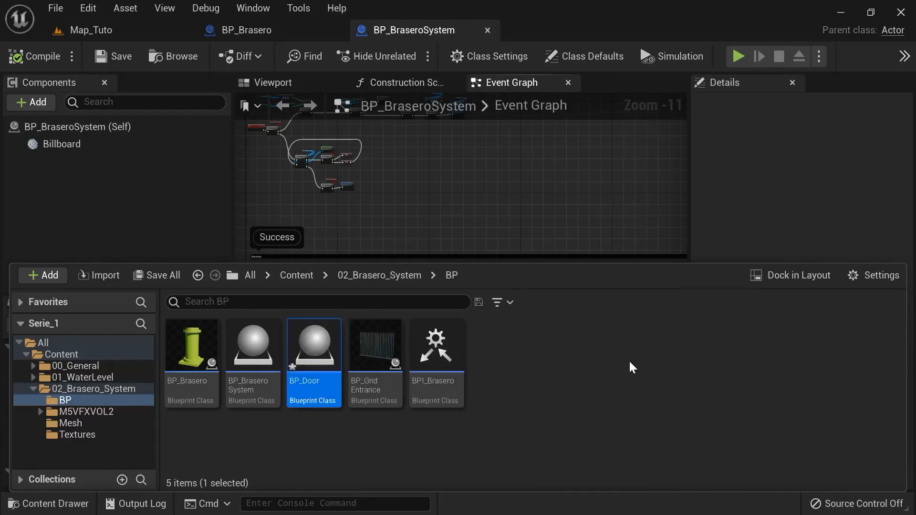
# Open BP_Door for editing and add a Static Mesh component under its root, keeping the default name
pyautogui.doubleClick(318, 351)
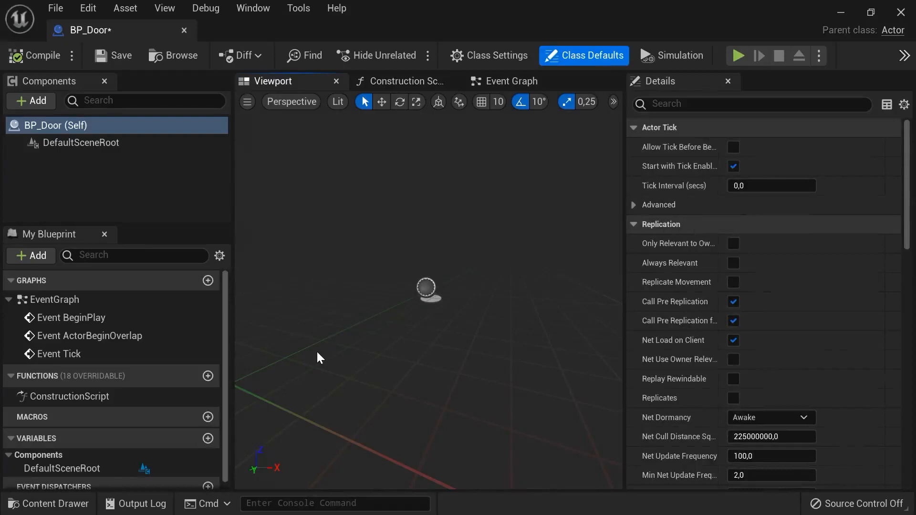
pyautogui.click(36, 101)
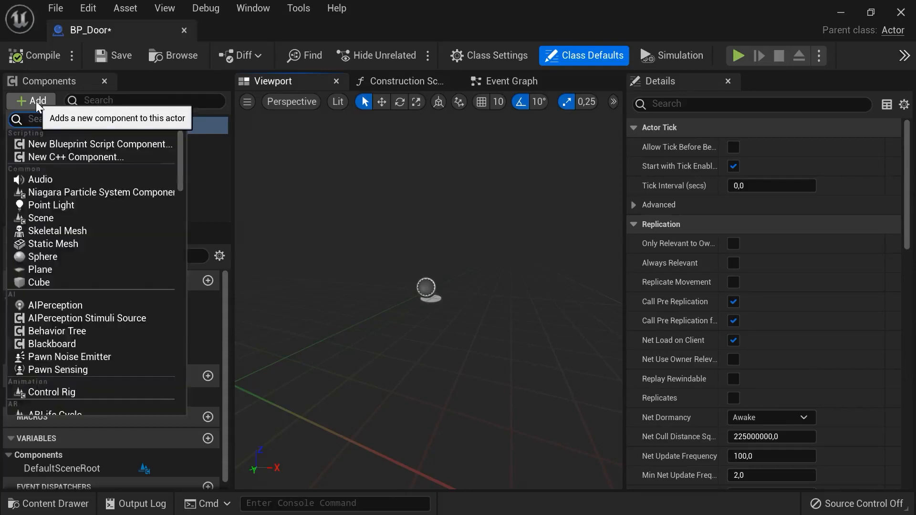
pyautogui.click(76, 241)
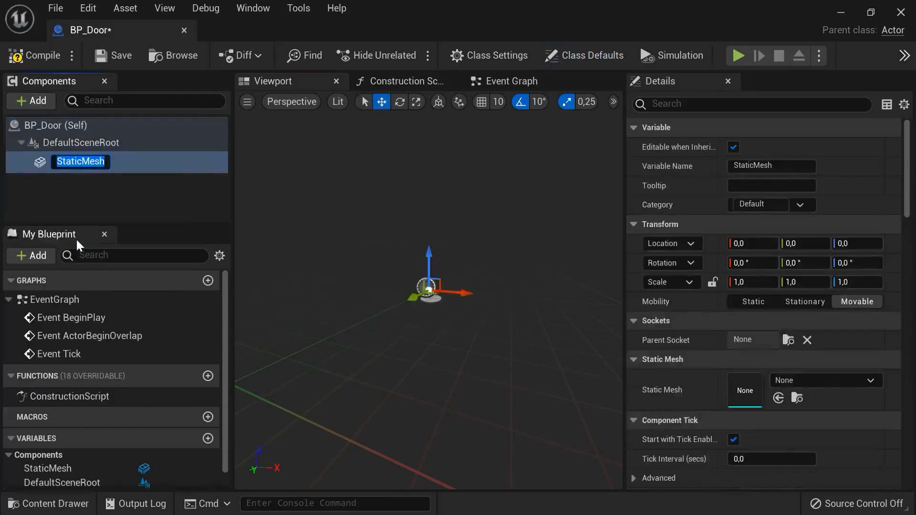
pyautogui.press('Return')
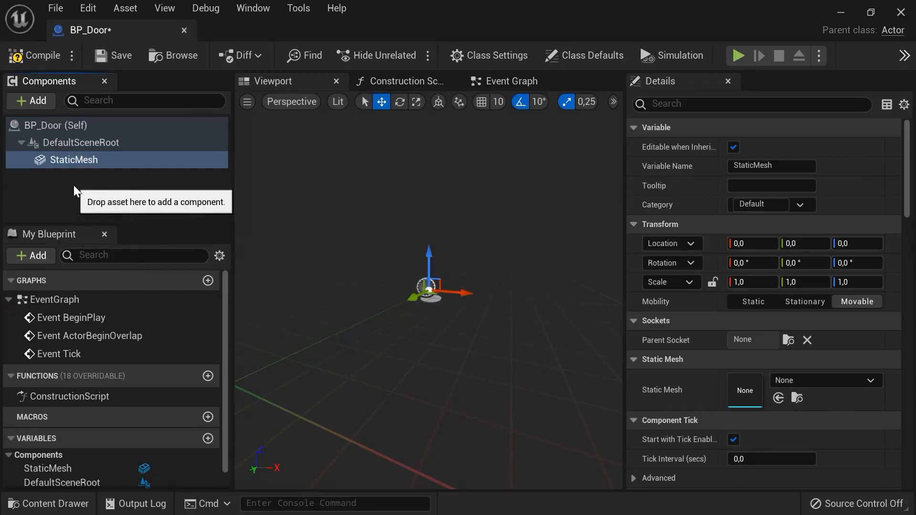
# Assign the SM_Door mesh to the StaticMesh component, compile the blueprint and close its editor
pyautogui.click(869, 380)
pyautogui.write('doo')
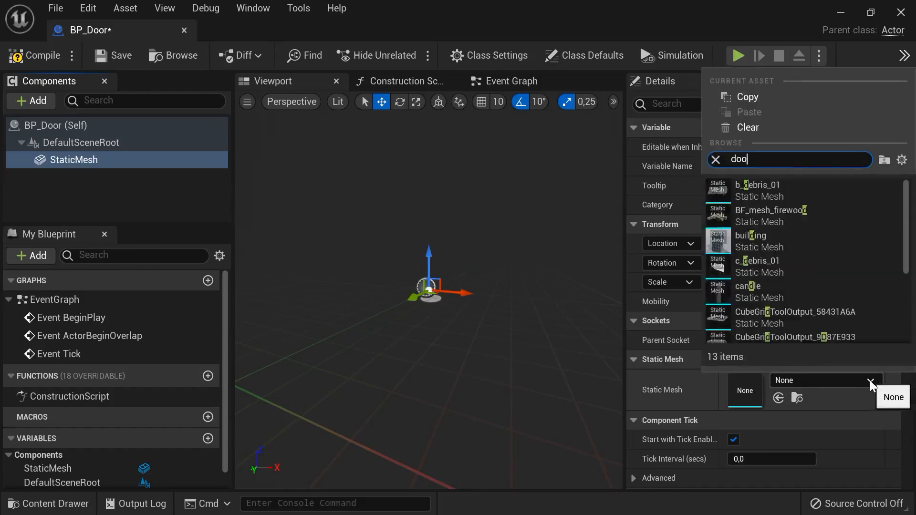
pyautogui.moveTo(763, 189)
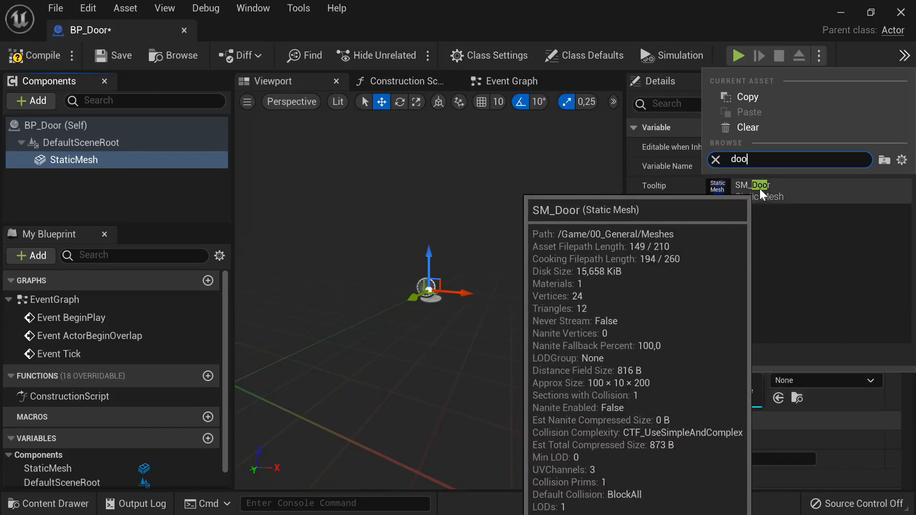
pyautogui.click(759, 188)
pyautogui.scroll(-2, 518, 247)
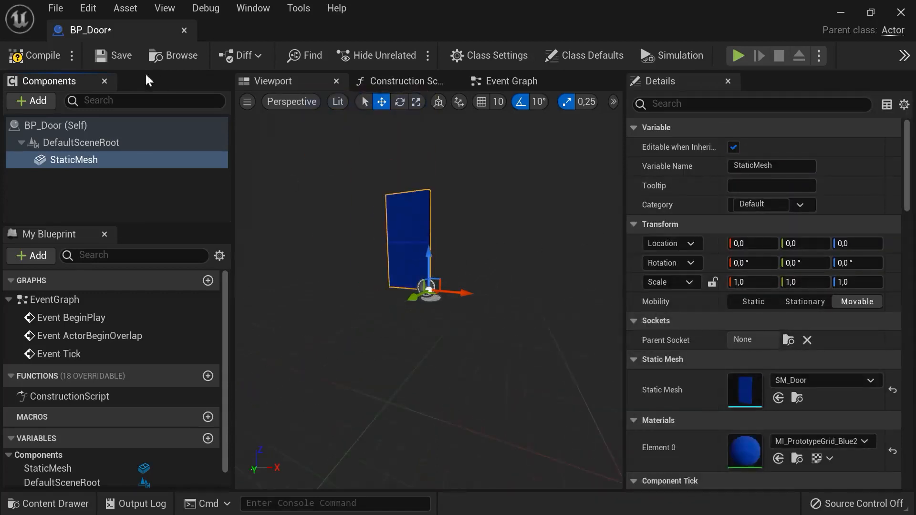
pyautogui.click(35, 56)
pyautogui.click(184, 31)
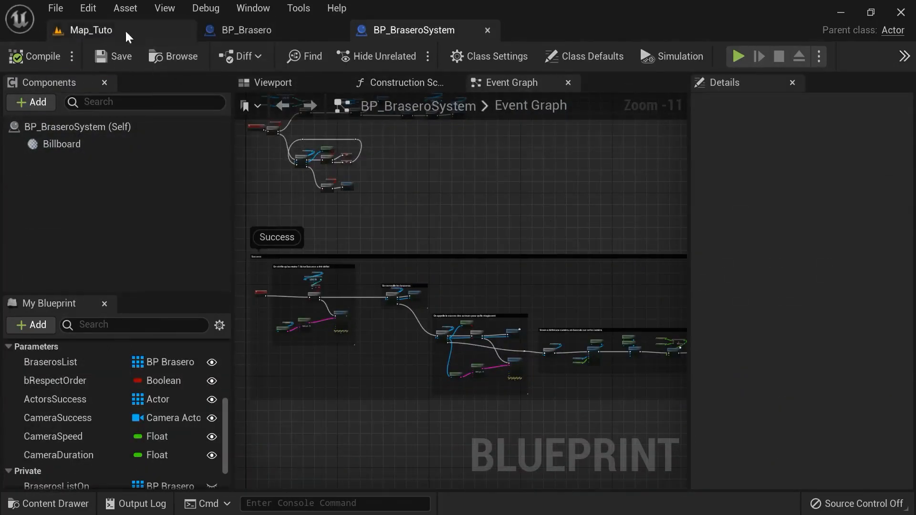
# Place BP_GridEntrance in the Map_Tuto level behind the braziers and raise it so the bars stand on the floor
pyautogui.click(110, 31)
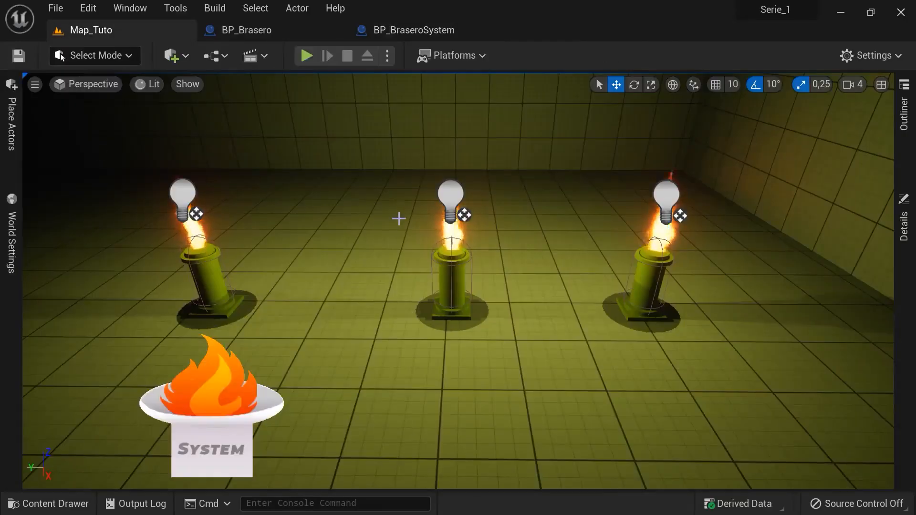
pyautogui.hotkey('ctrl', 'space')
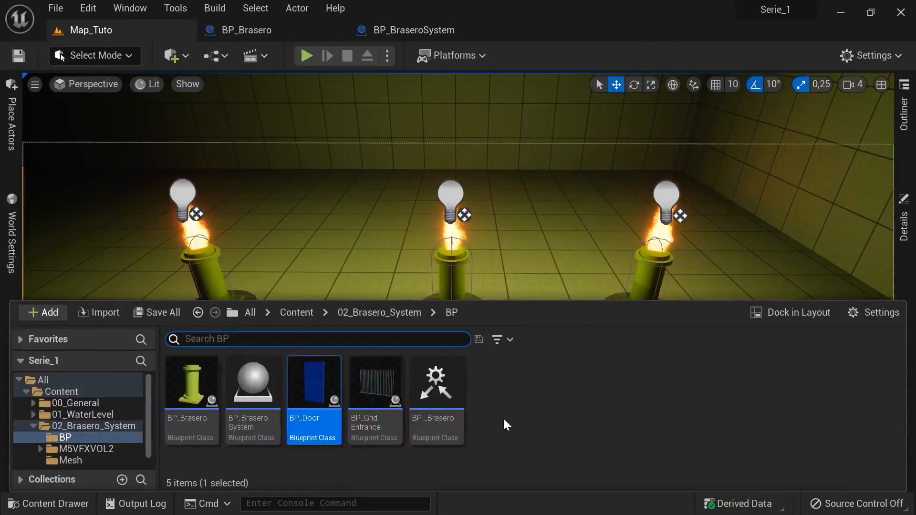
pyautogui.moveTo(375, 381); pyautogui.dragTo(334, 227)
pyautogui.press('e')
pyautogui.press('w')
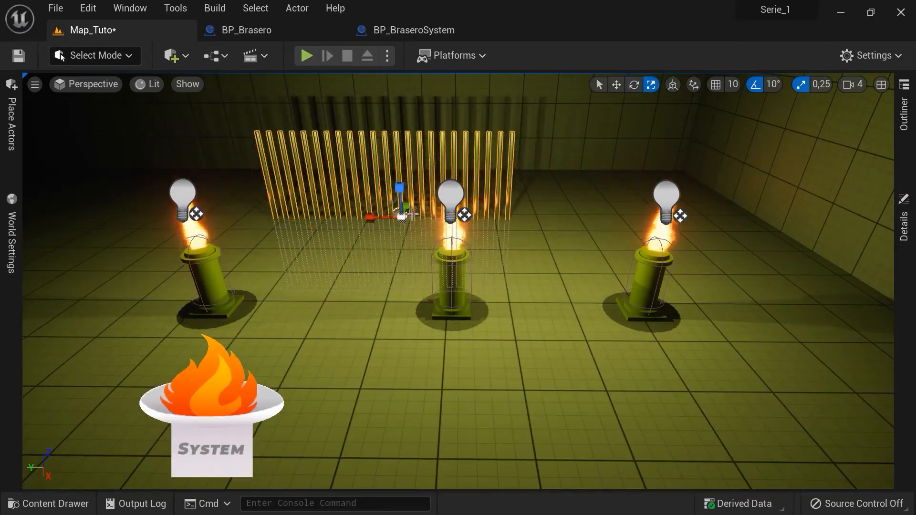
pyautogui.moveTo(397, 195); pyautogui.dragTo(395, 100)
# Place BP_Door beside the grid, rotate it -90° about the vertical axis and move it further from the grid
pyautogui.hotkey('ctrl', 'space')
pyautogui.moveTo(313, 388); pyautogui.dragTo(604, 260)
pyautogui.press('e')
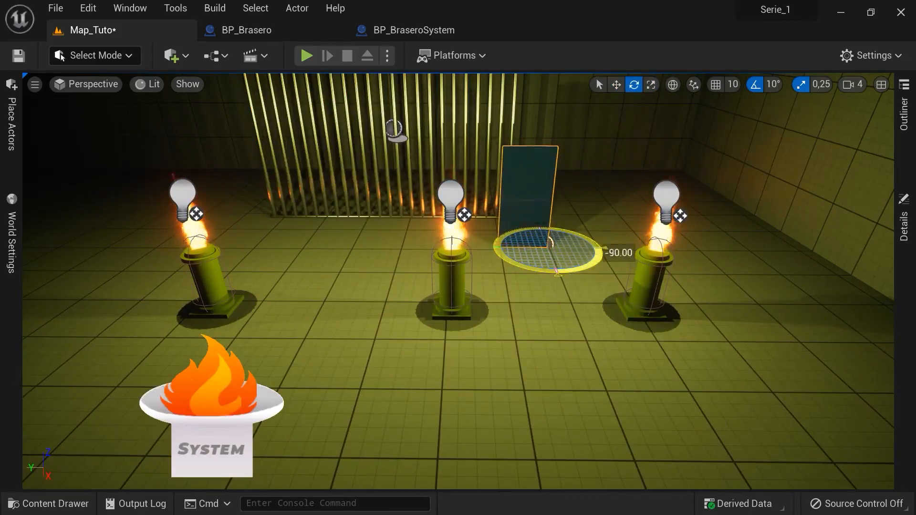
pyautogui.press('w')
pyautogui.moveTo(523, 247); pyautogui.dragTo(570, 248)
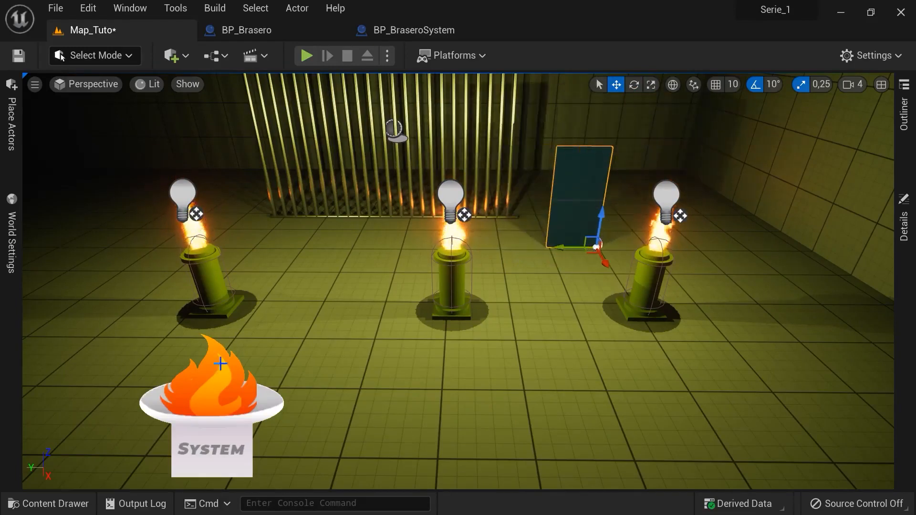
# Select the brasero system actor in the level and examine its parameters, including the Actors Success list
pyautogui.click(218, 405)
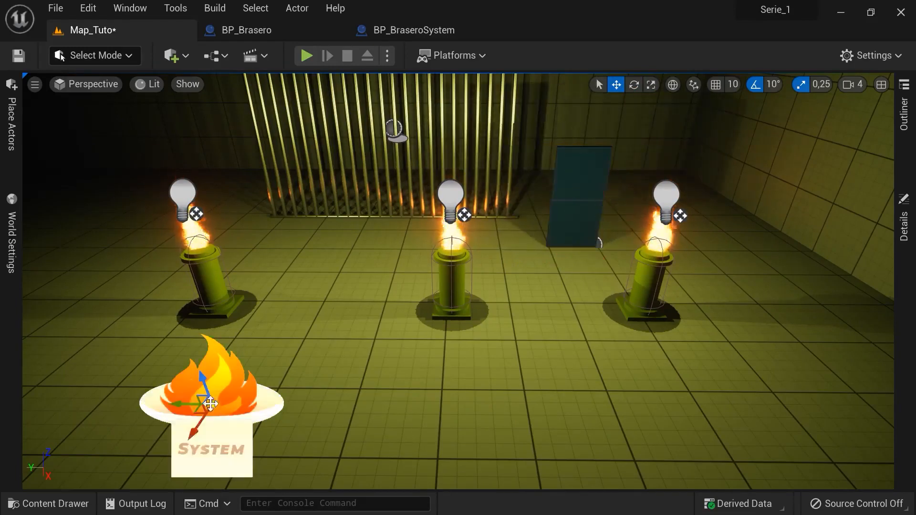
pyautogui.click(908, 234)
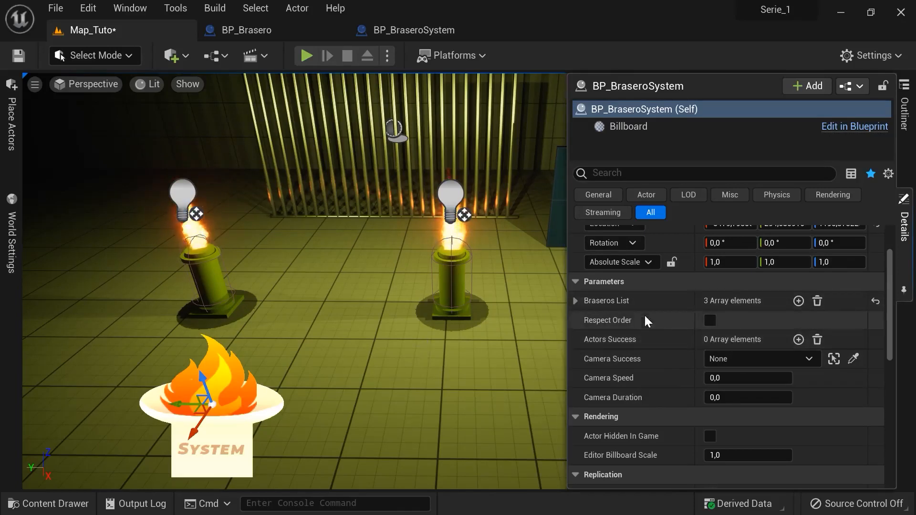
pyautogui.moveTo(488, 384); pyautogui.dragTo(511, 362, button='right')
# Play the level in full screen and walk the character to each of the three braziers to extinguish them
pyautogui.click(306, 55)
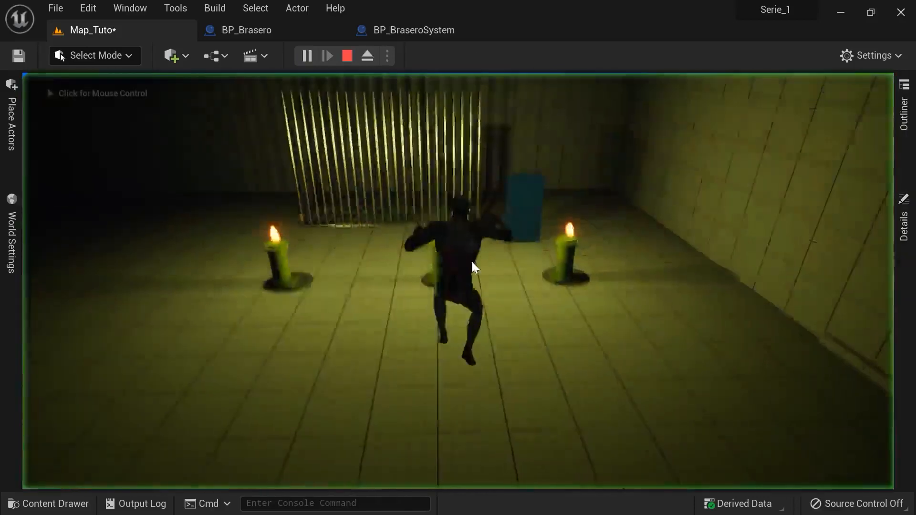
pyautogui.press('F11')
pyautogui.click(457, 258)
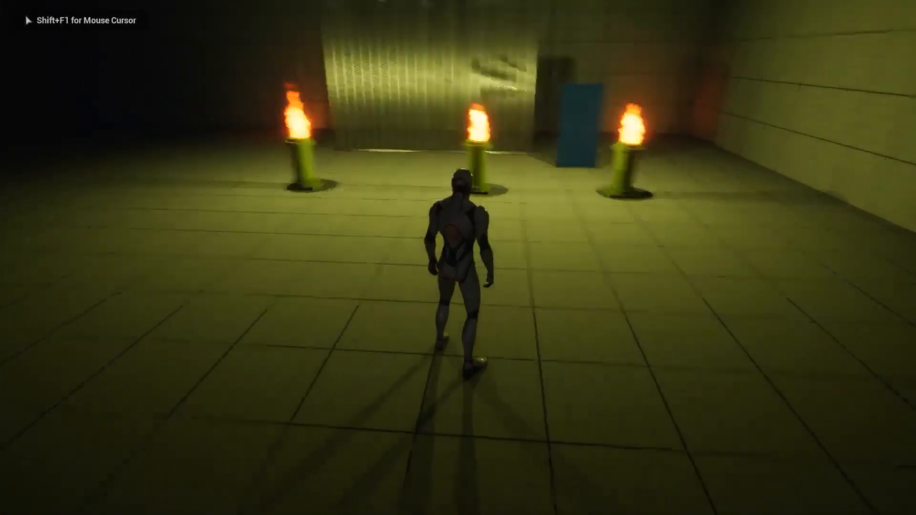
pyautogui.press('w')
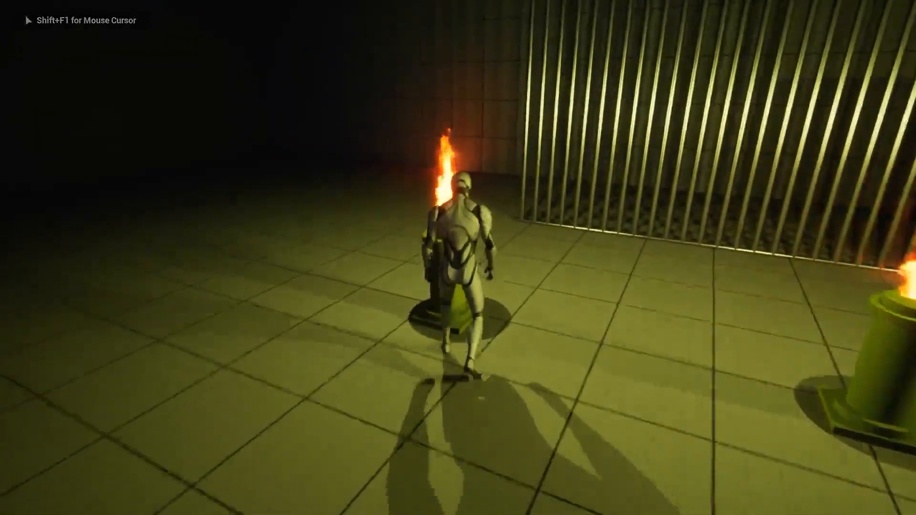
pyautogui.press('e')
pyautogui.press('w')
pyautogui.press('e')
pyautogui.press('d')
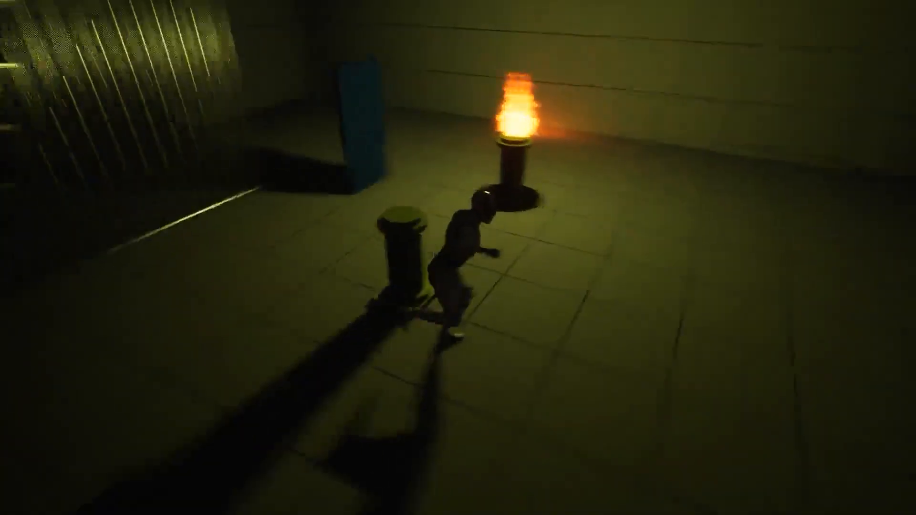
pyautogui.press('w')
pyautogui.press('e')
# Relight the three braziers to test the success check, end the play session and leave full screen
pyautogui.press('e')
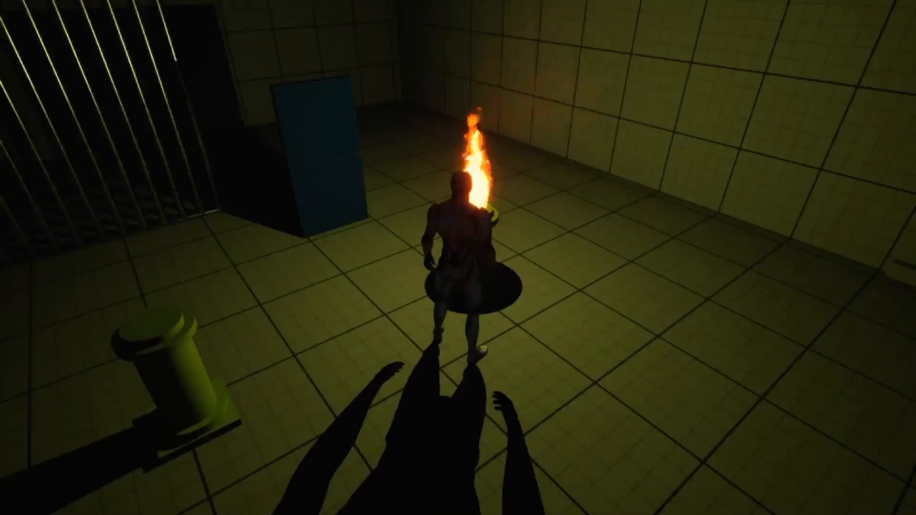
pyautogui.press('w')
pyautogui.press('e')
pyautogui.press('w')
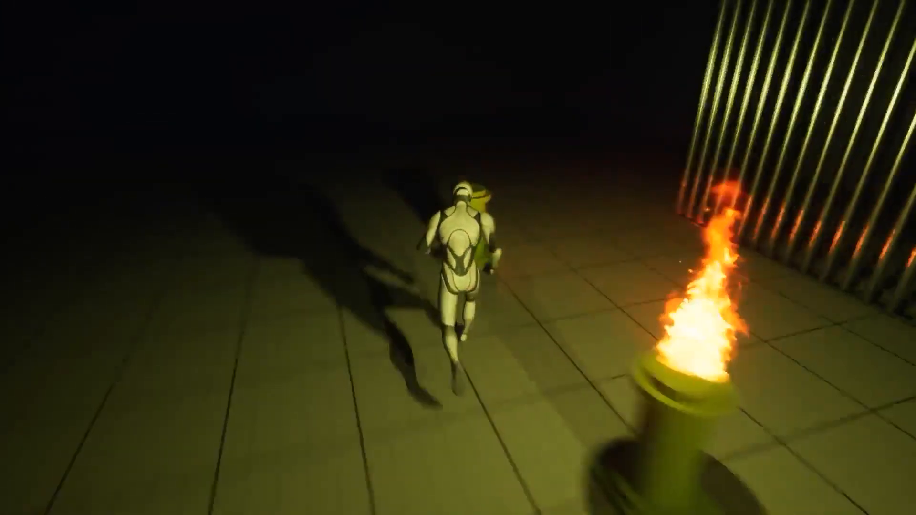
pyautogui.press('e')
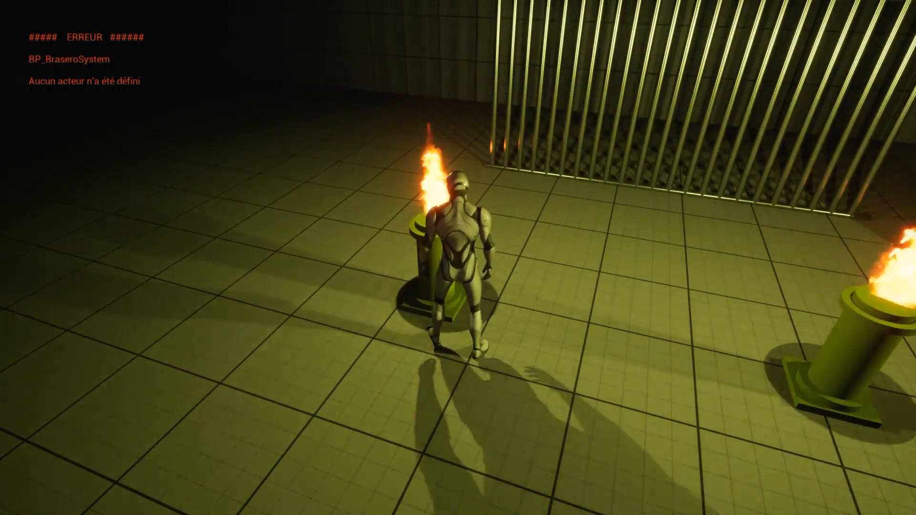
pyautogui.press('Escape')
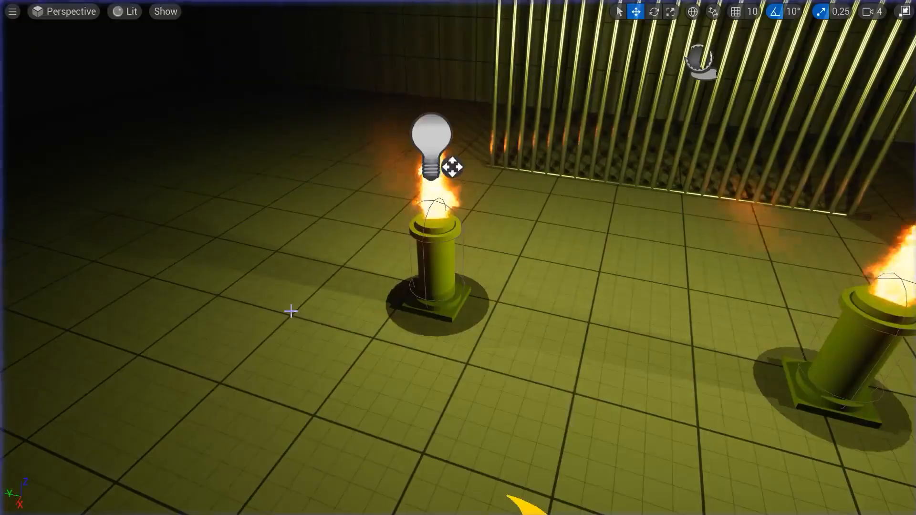
pyautogui.press('F11')
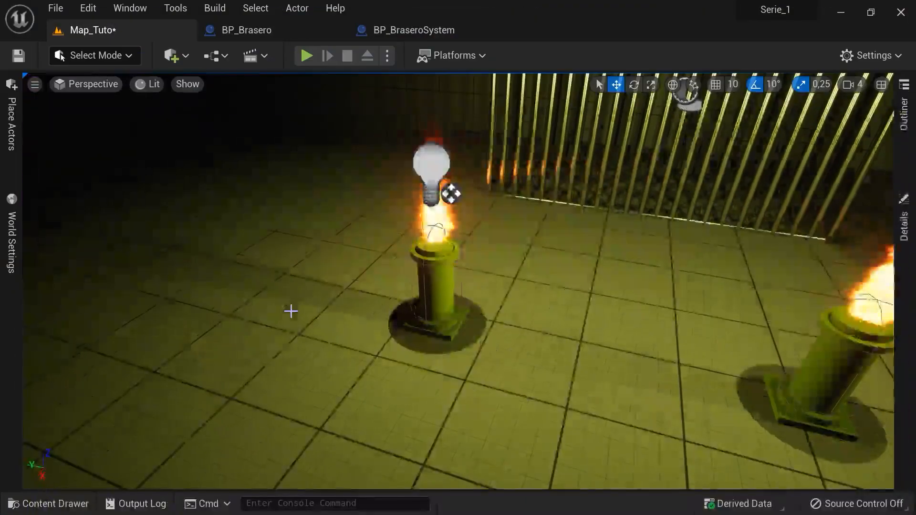
# Rename the BP_BraseroSystem actor in the level as BP_BraseroSystem_Toto and deselect it
pyautogui.moveTo(479, 331); pyautogui.dragTo(438, 367, button='right')
pyautogui.scroll(-5, 470, 336)
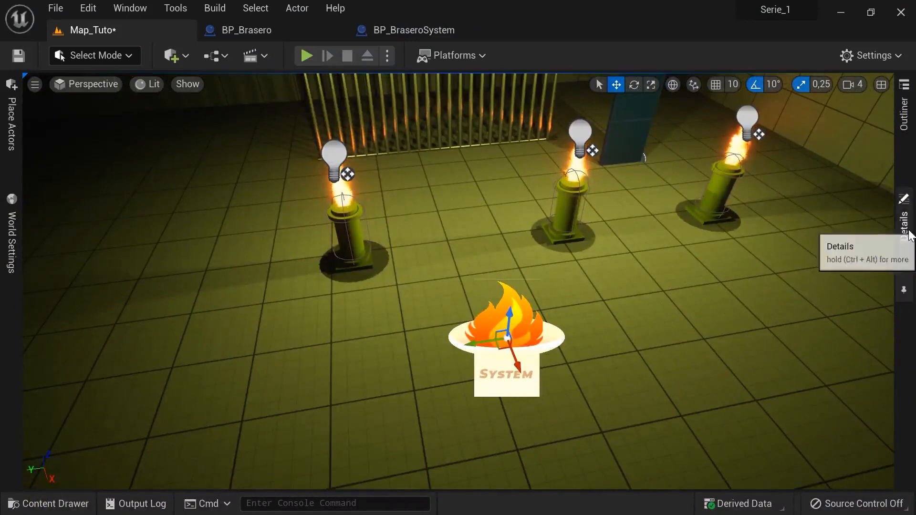
pyautogui.click(902, 217)
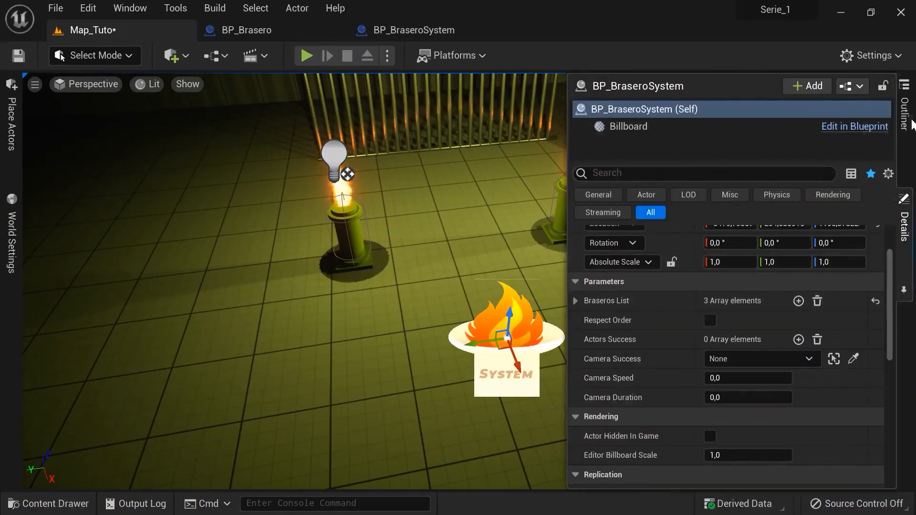
pyautogui.click(909, 122)
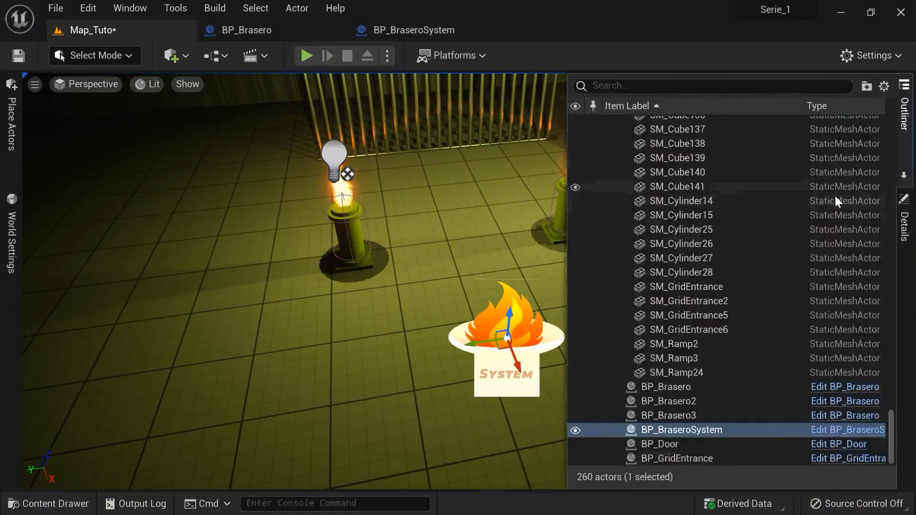
pyautogui.click(702, 433)
pyautogui.click(736, 433)
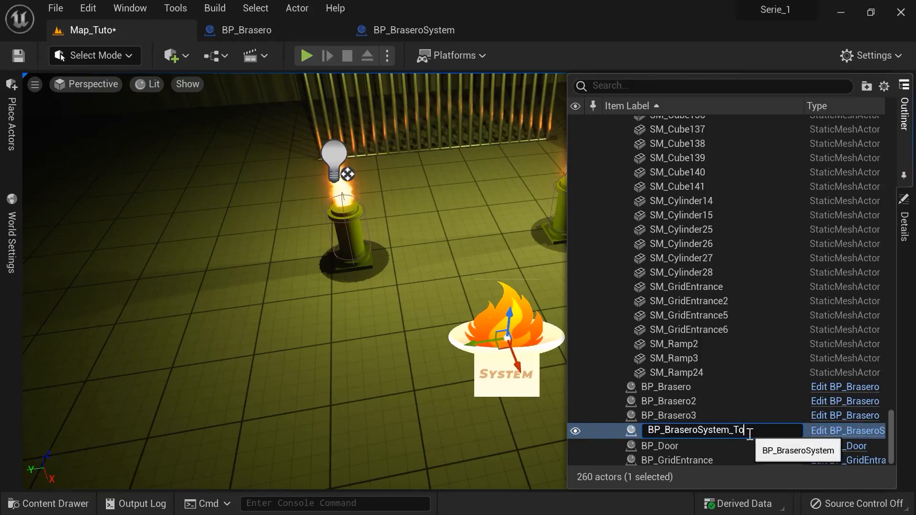
pyautogui.press('Return')
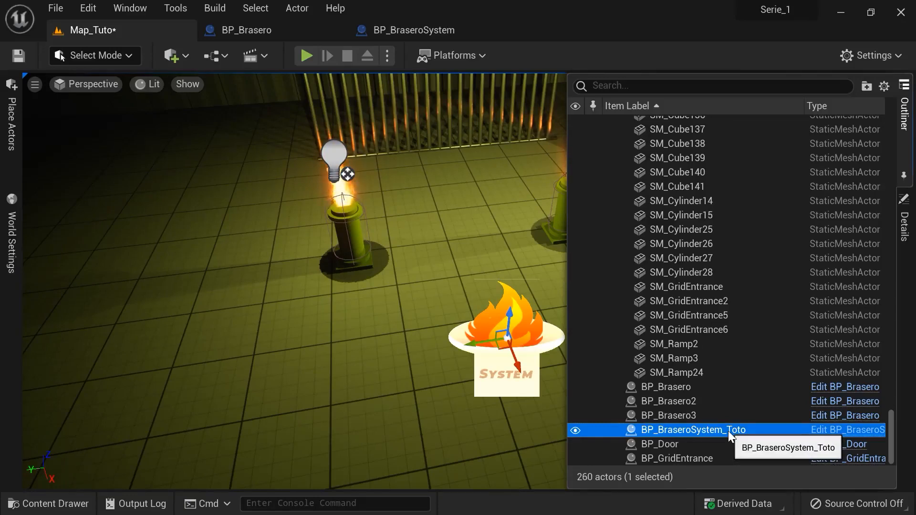
pyautogui.click(476, 417)
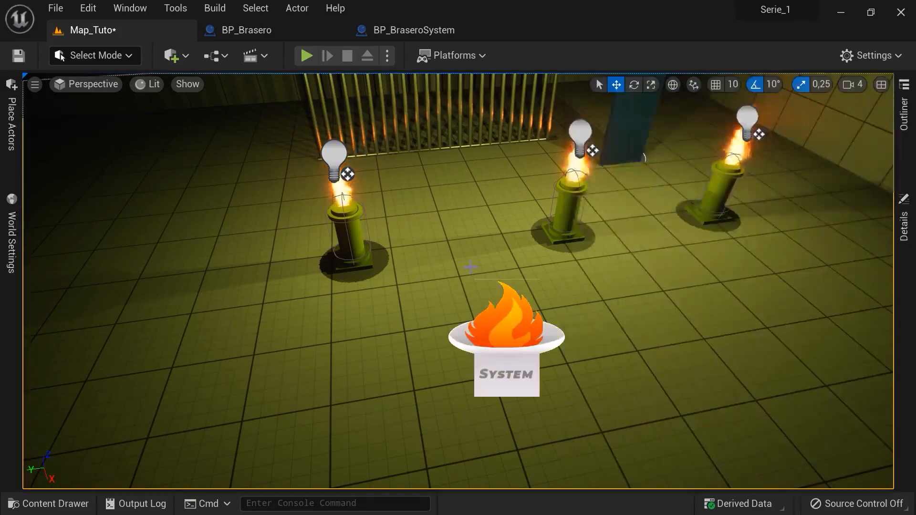
# Play the level in full screen, extinguish and relight the three braziers to test the error message, and return to the editor
pyautogui.click(305, 55)
pyautogui.press('F11')
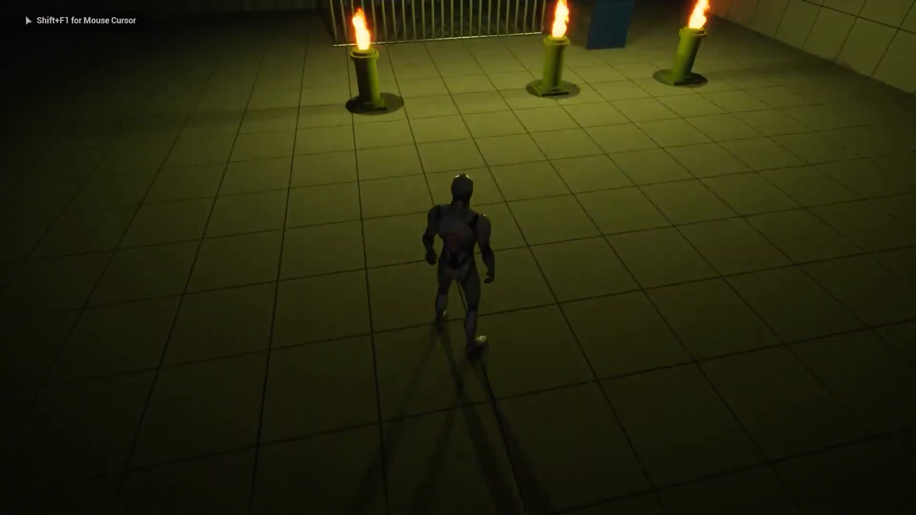
pyautogui.press('w')
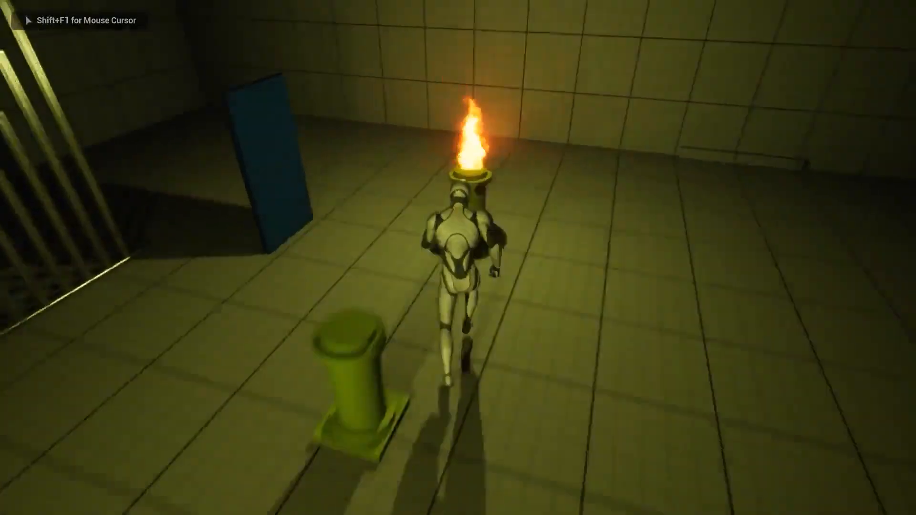
pyautogui.press('w')
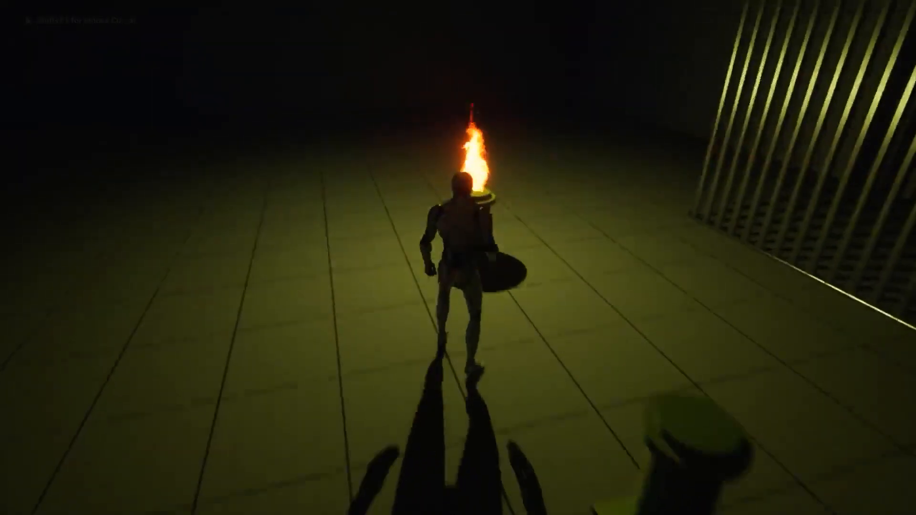
pyautogui.press('w')
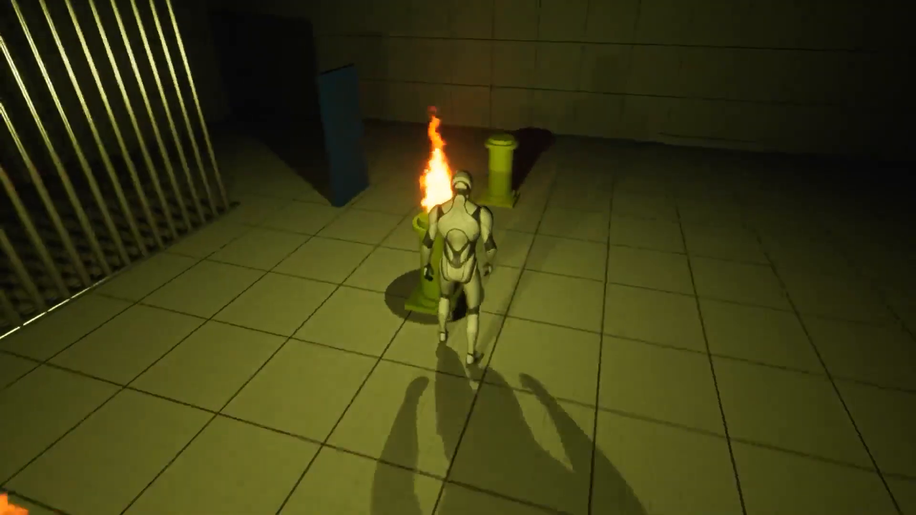
pyautogui.press('w')
pyautogui.press('e')
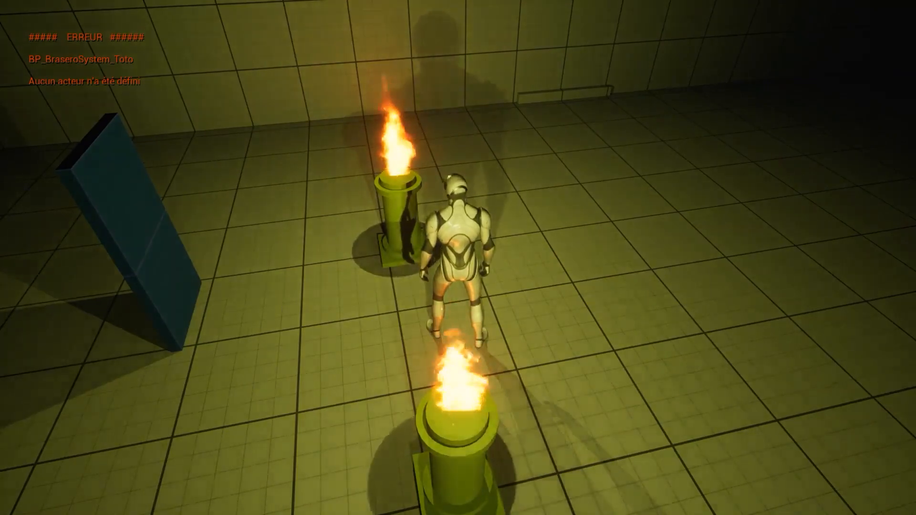
pyautogui.press('Escape')
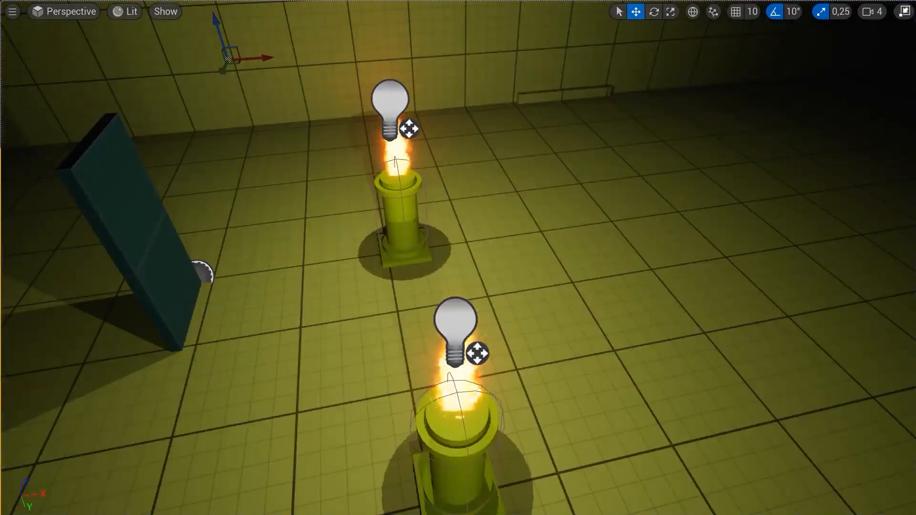
pyautogui.press('F11')
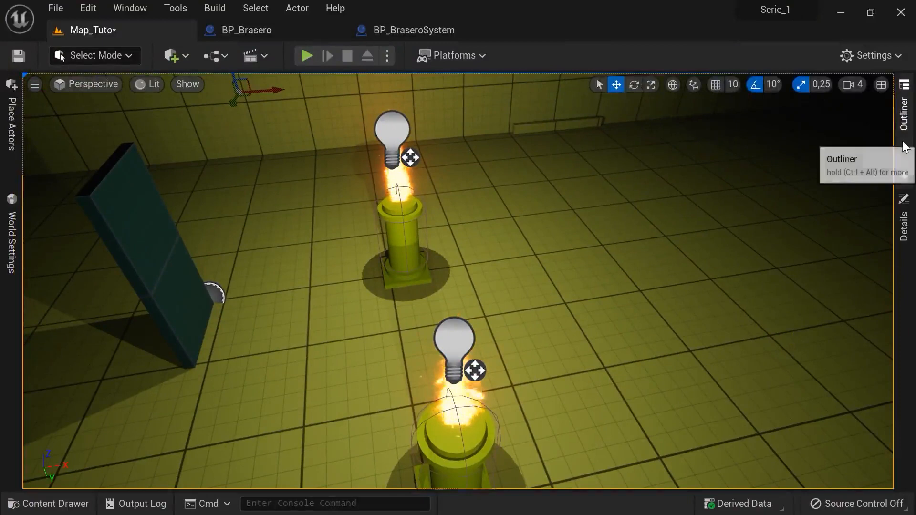
# Select the BP_BraseroSystem_Toto actor in the level and keep its details pinned open
pyautogui.click(905, 120)
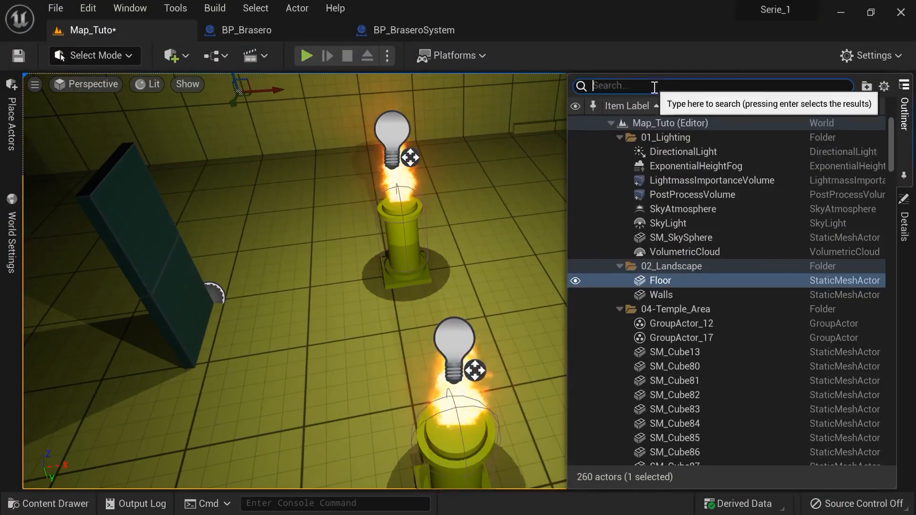
pyautogui.click(635, 84)
pyautogui.moveTo(501, 205); pyautogui.dragTo(297, 189, button='right')
pyautogui.press('s')
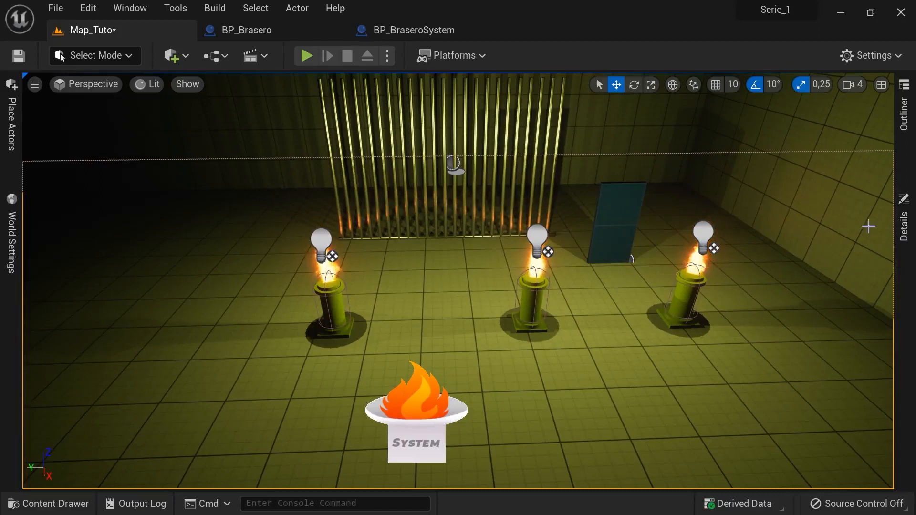
pyautogui.click(903, 224)
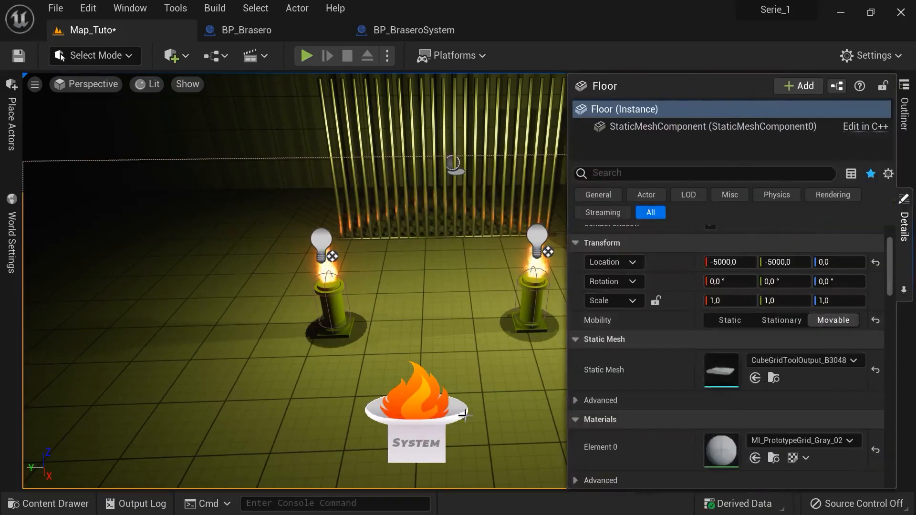
pyautogui.click(406, 422)
pyautogui.click(903, 224)
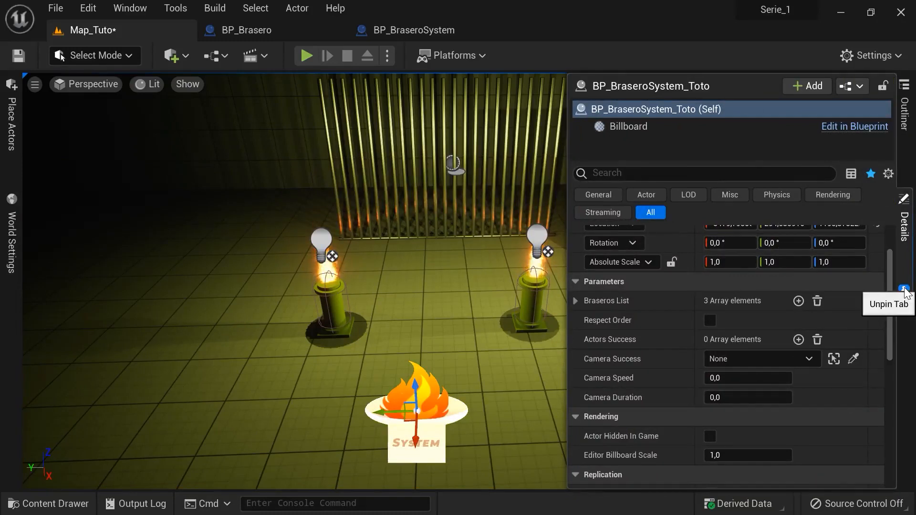
pyautogui.moveTo(558, 370); pyautogui.dragTo(558, 369, button='right')
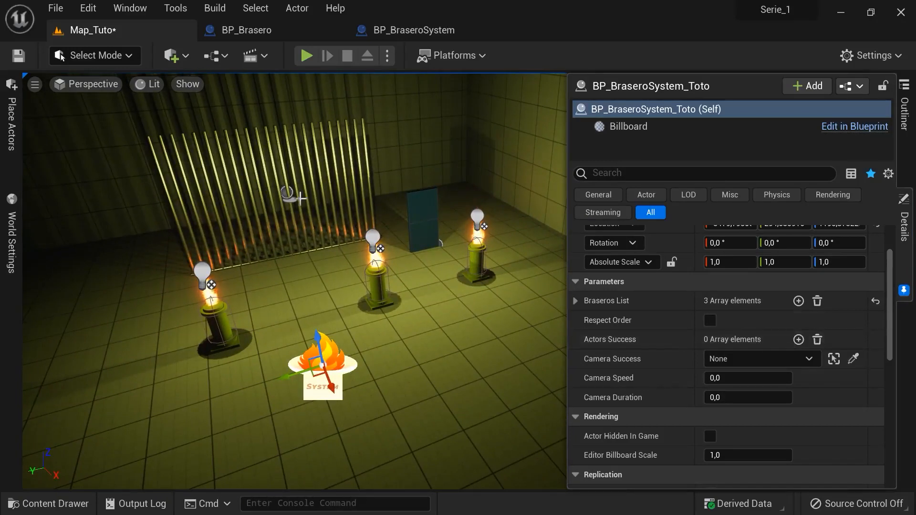
# Add two elements to the Actors Success list and assign the entrance grid and the blue door to them
pyautogui.click(797, 339)
pyautogui.click(798, 340)
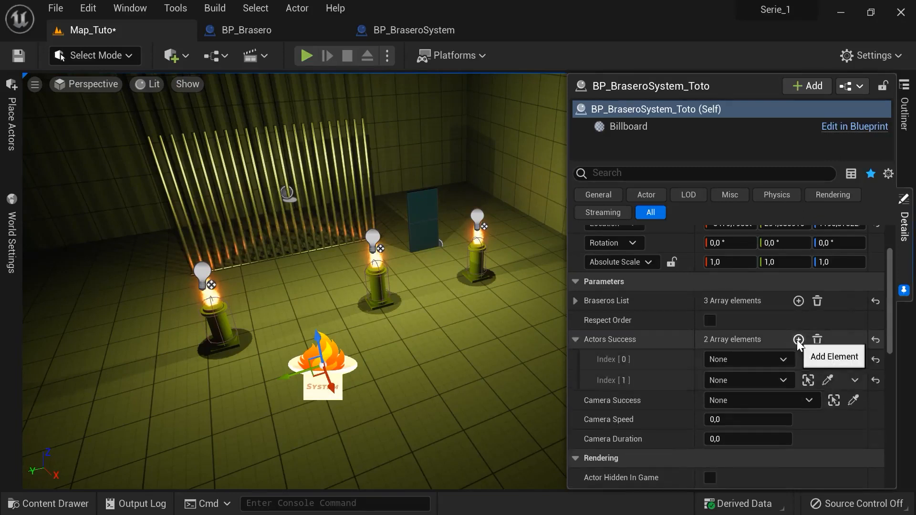
pyautogui.click(827, 360)
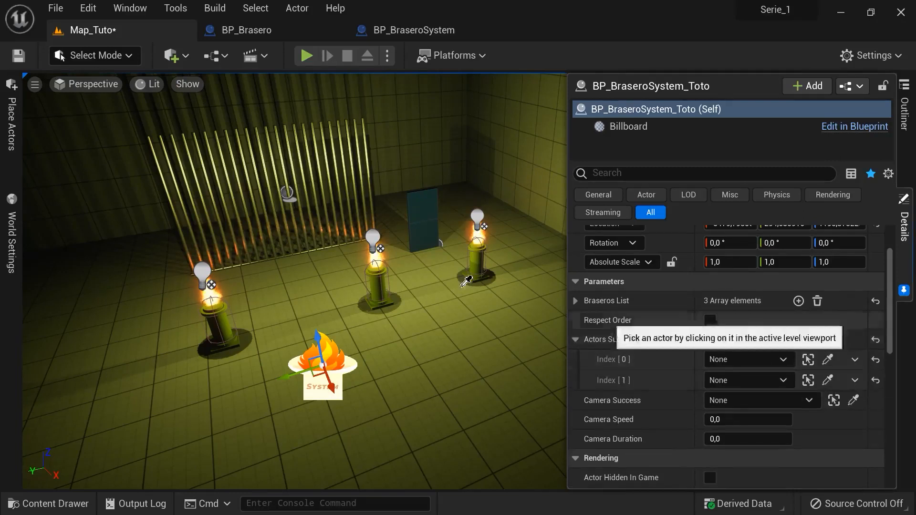
pyautogui.click(290, 186)
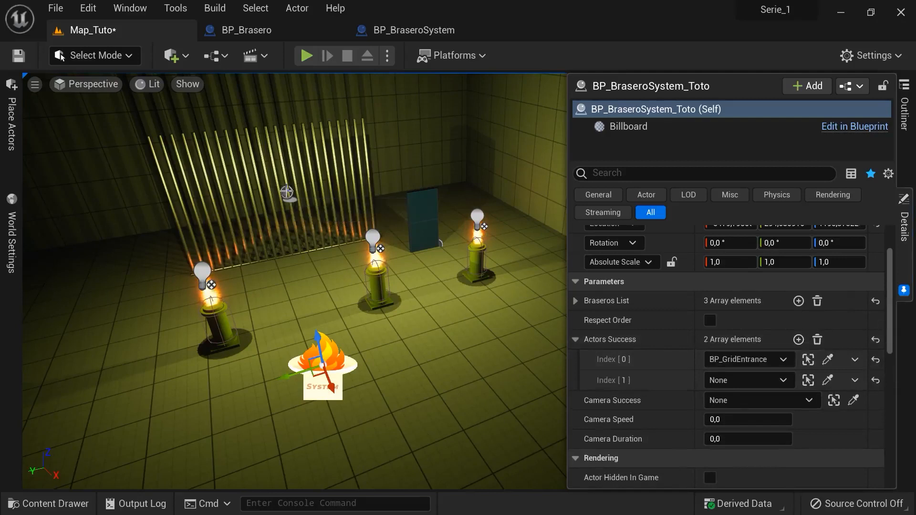
pyautogui.click(827, 380)
pyautogui.click(425, 206)
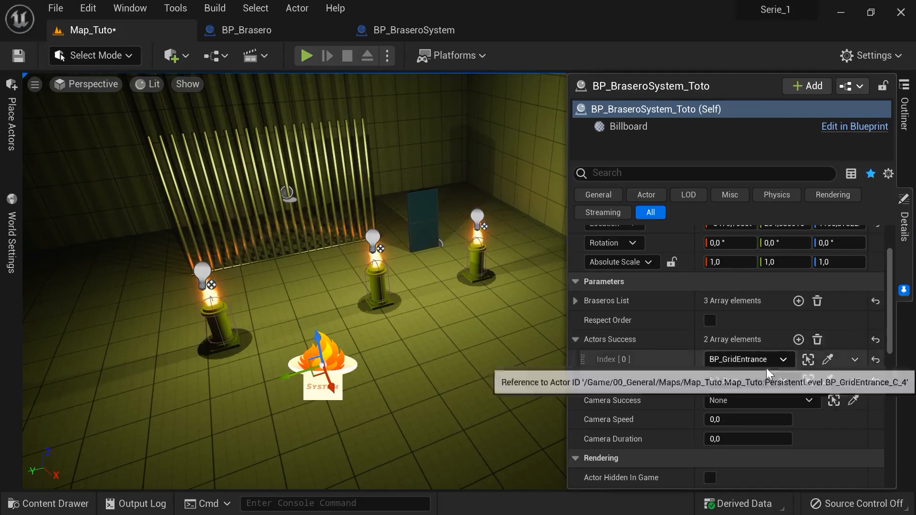
pyautogui.click(903, 290)
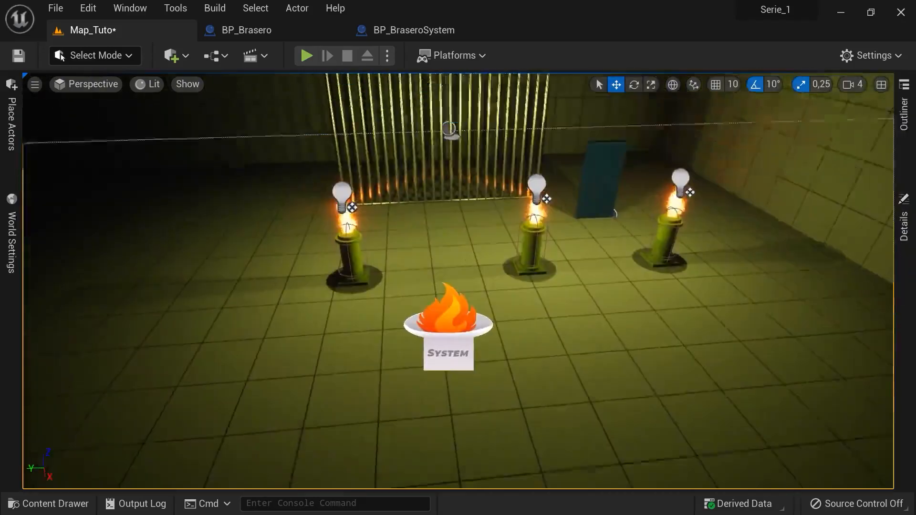
pyautogui.moveTo(485, 333); pyautogui.dragTo(481, 317, button='right')
pyautogui.scroll(2, 484, 334)
pyautogui.scroll(-2, 623, 342)
pyautogui.click(550, 305)
pyautogui.keyDown('ctrl'); pyautogui.click(693, 292); pyautogui.keyUp('ctrl')
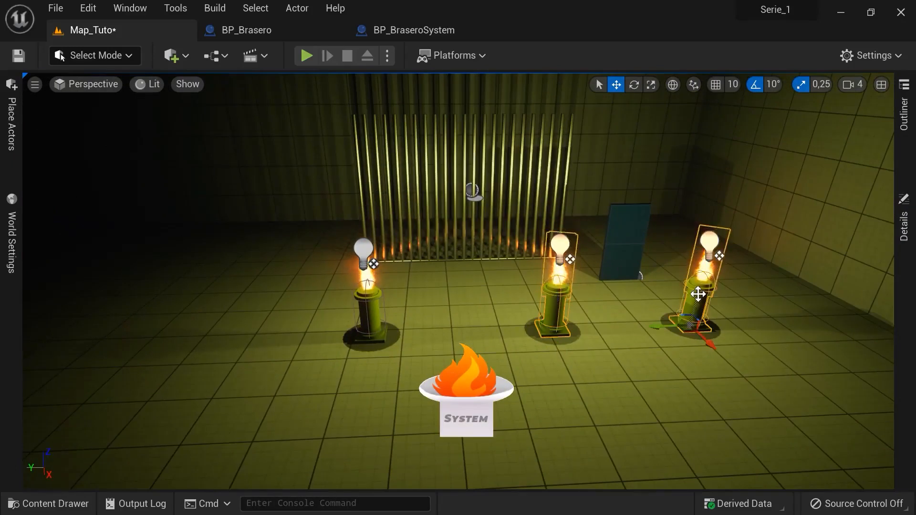
pyautogui.click(905, 224)
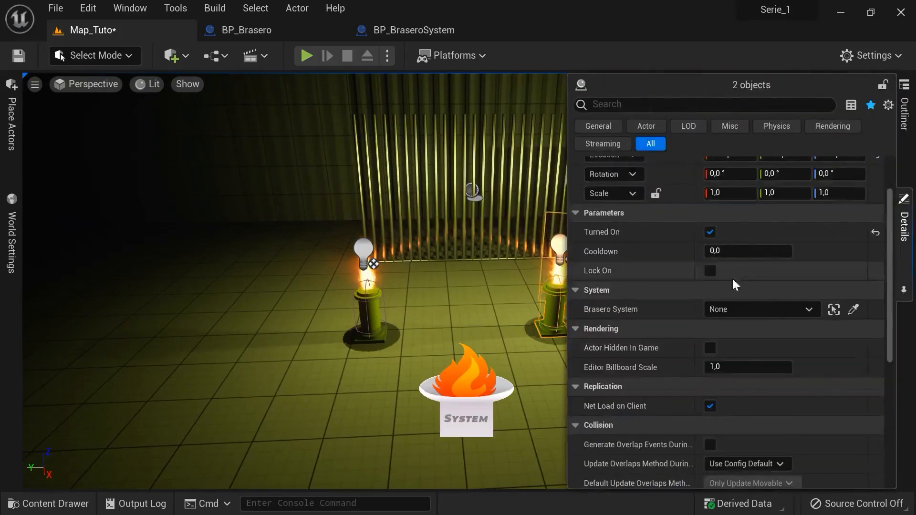
pyautogui.scroll(3, 734, 286)
# Disable Turned On for the middle brazier (BP_Brasero2) and the brazier beside the door (BP_Brasero3)
pyautogui.click(555, 305)
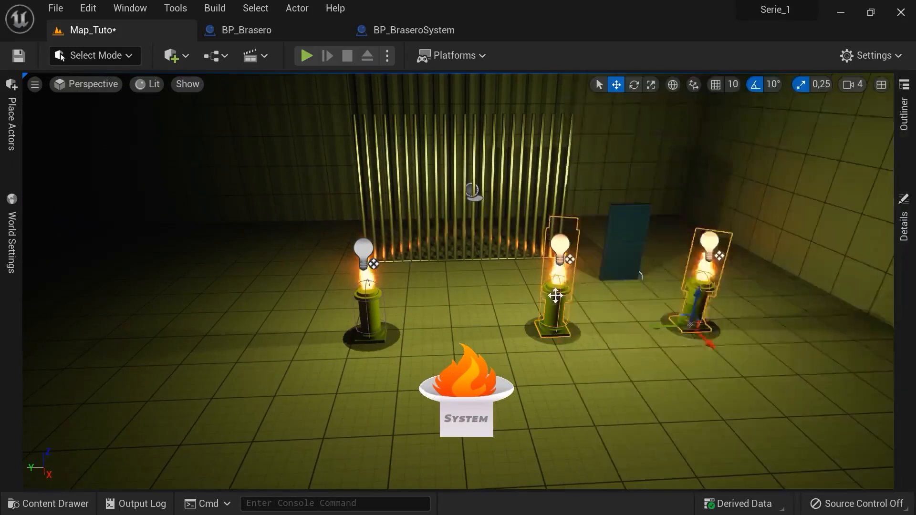
pyautogui.click(905, 224)
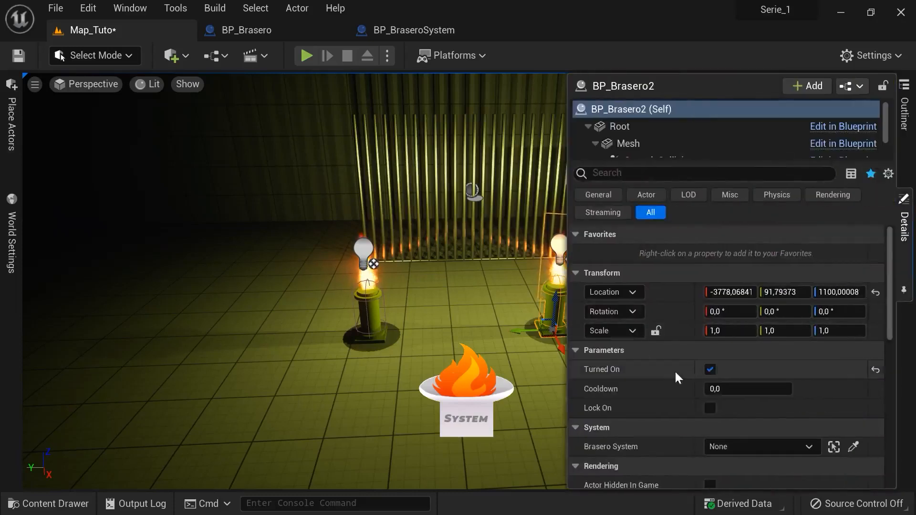
pyautogui.click(710, 369)
pyautogui.moveTo(500, 357); pyautogui.dragTo(524, 305, button='right')
pyautogui.click(524, 286)
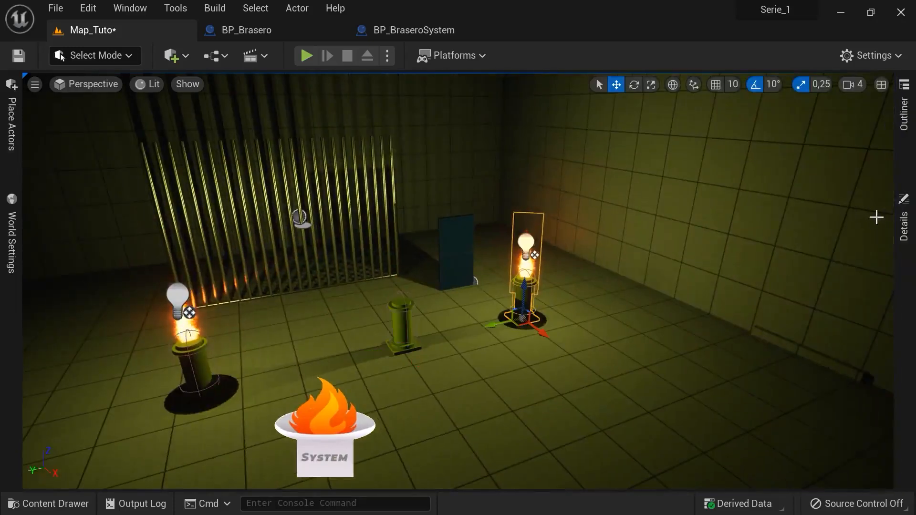
pyautogui.click(896, 225)
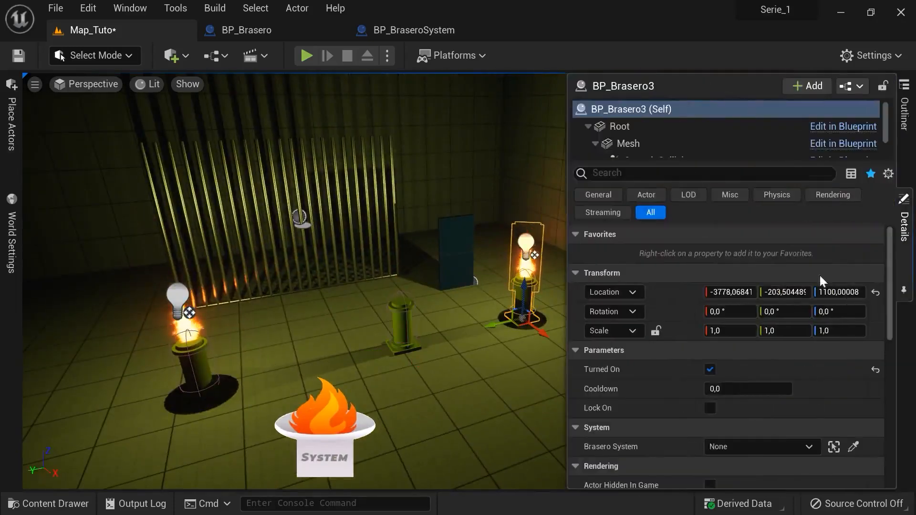
pyautogui.click(710, 370)
# Play the level in full screen, walk the character to the lit brazier, and extinguish and relight it
pyautogui.moveTo(481, 382); pyautogui.dragTo(329, 118, button='right')
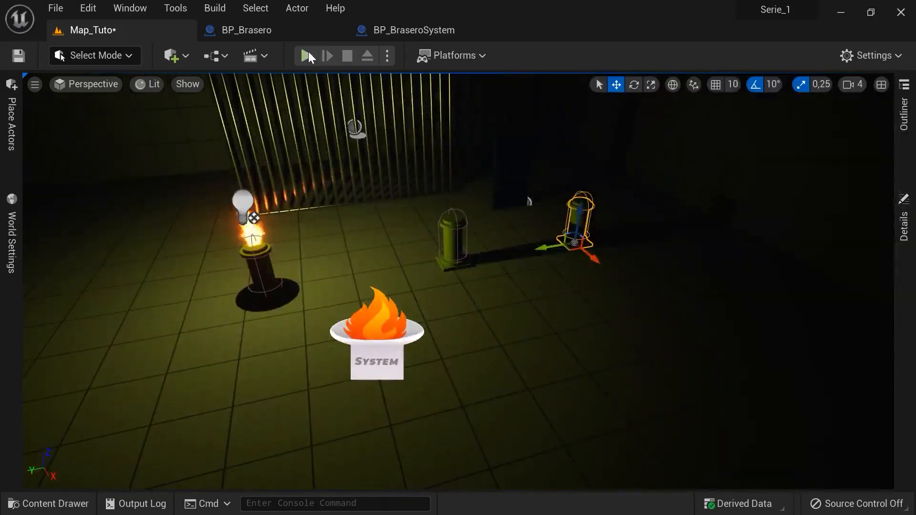
pyautogui.click(307, 56)
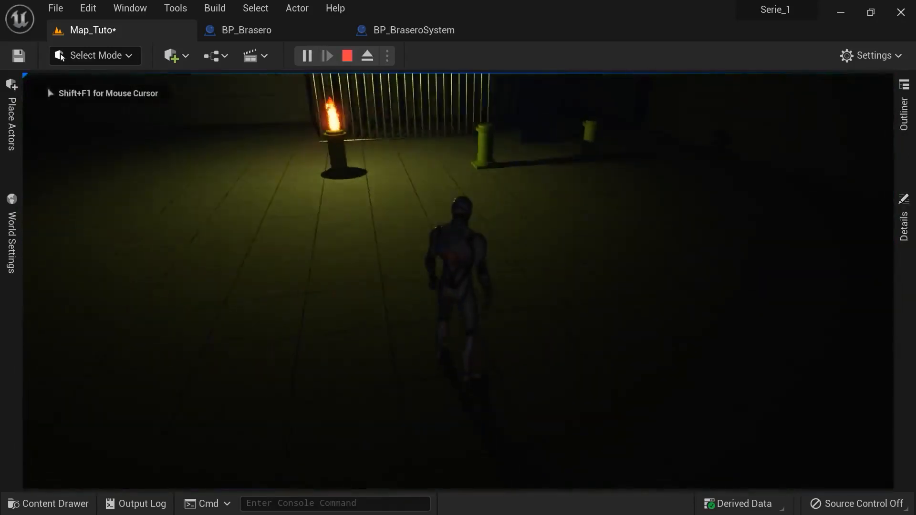
pyautogui.press('F11')
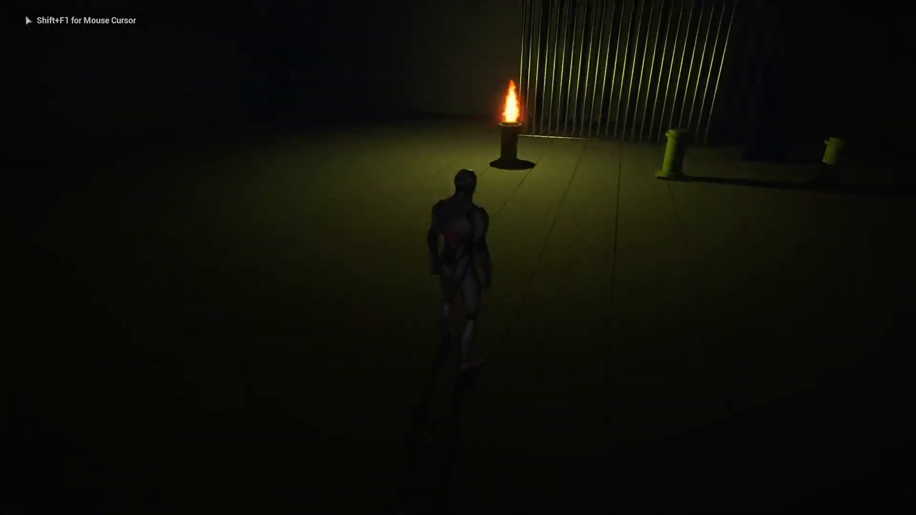
pyautogui.press('w')
pyautogui.press('e')
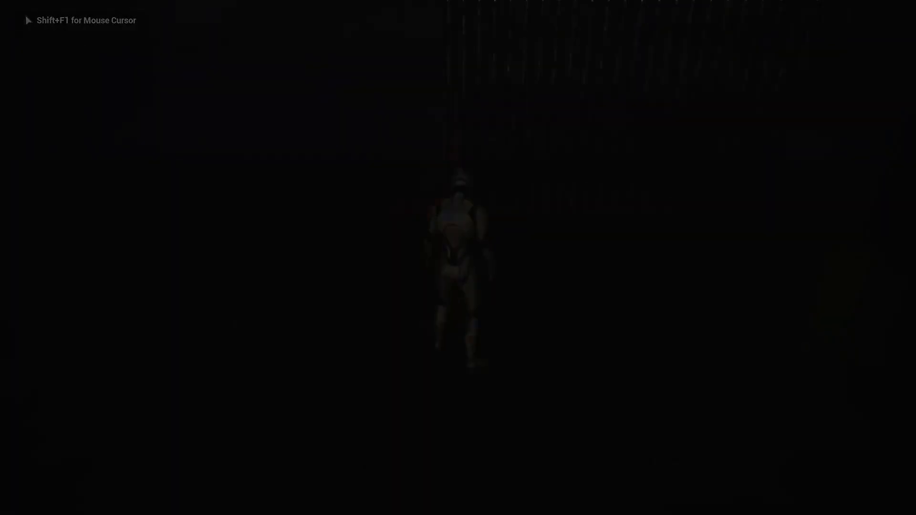
pyautogui.press('e')
# Walk the character to the two unlit braziers and light them to test the success actions on the grid and door
pyautogui.press('w')
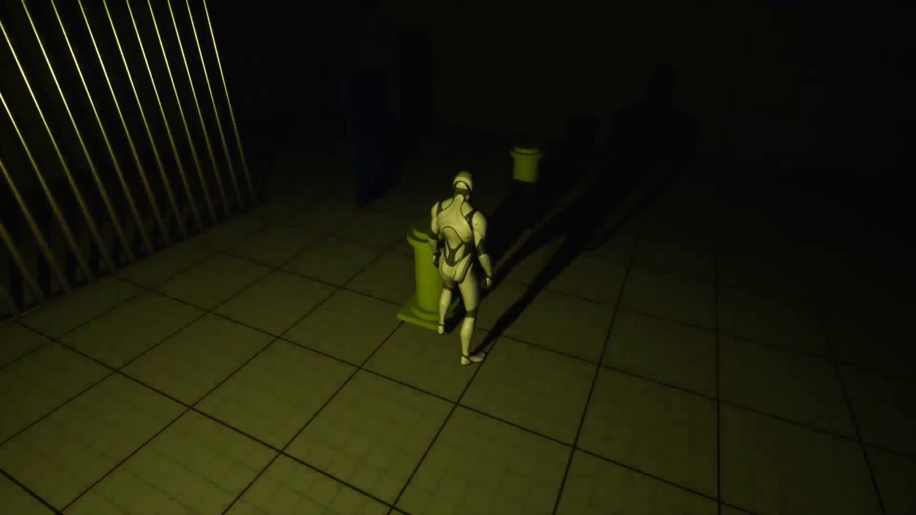
pyautogui.press('e')
pyautogui.press('w')
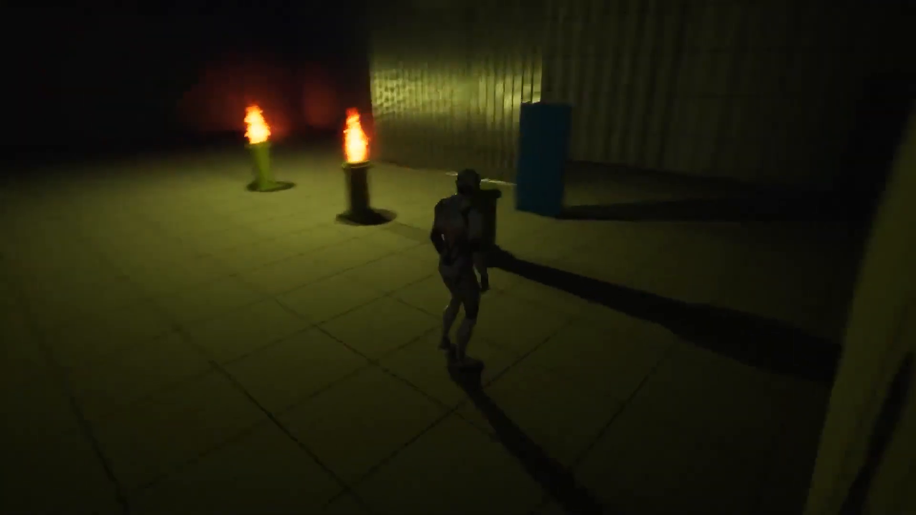
pyautogui.press('w')
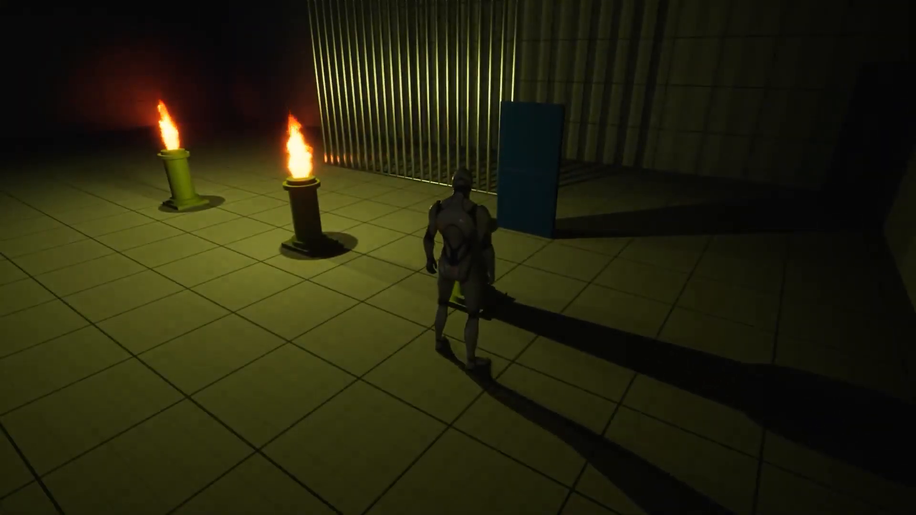
pyautogui.press('e')
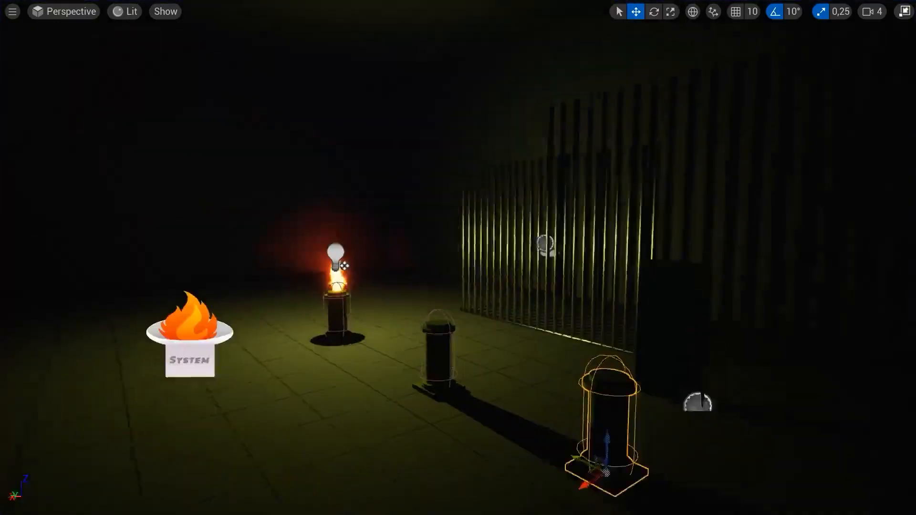
# Place a Camera Actor on the floor beside the lit brazier and orient it toward the entrance grid and the braziers
pyautogui.moveTo(458, 257); pyautogui.dragTo(586, 325, button='right')
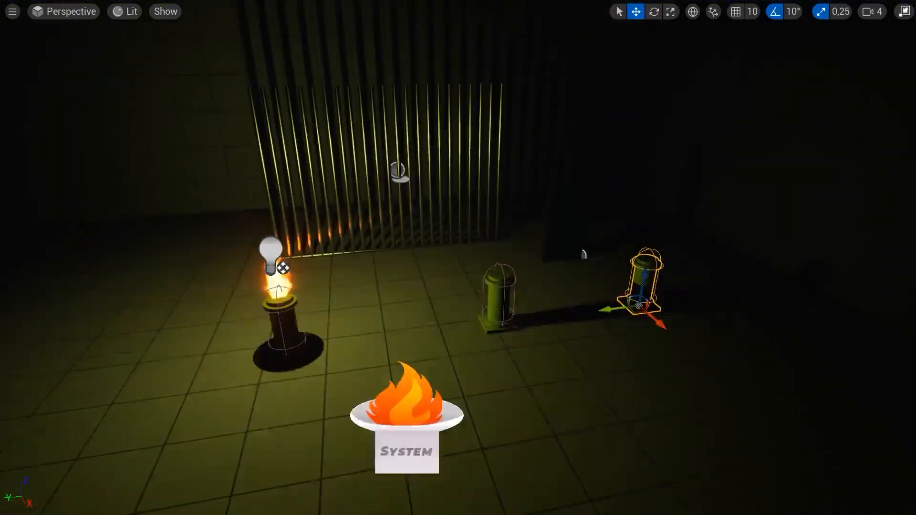
pyautogui.press('s')
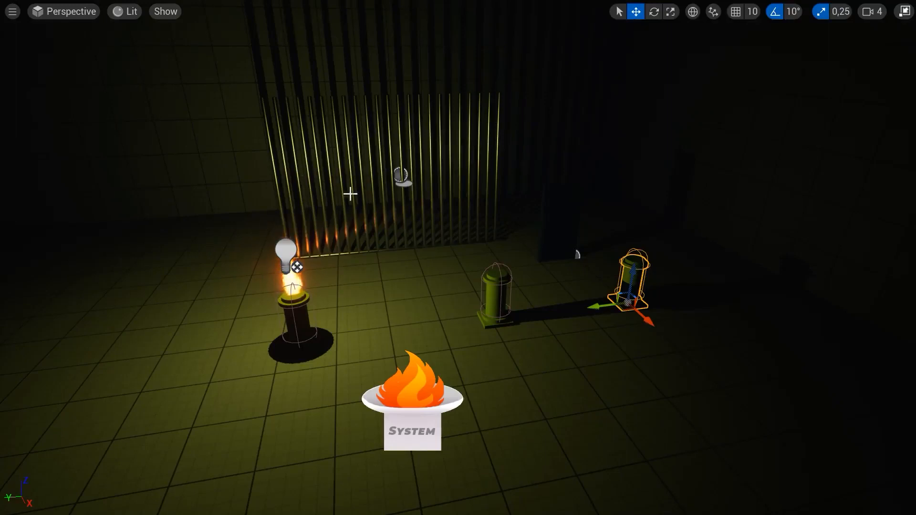
pyautogui.press('F11')
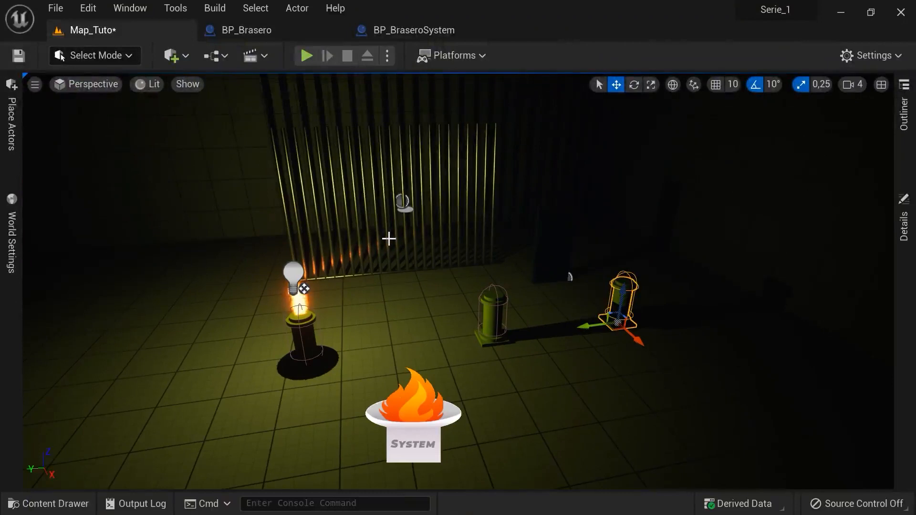
pyautogui.click(182, 55)
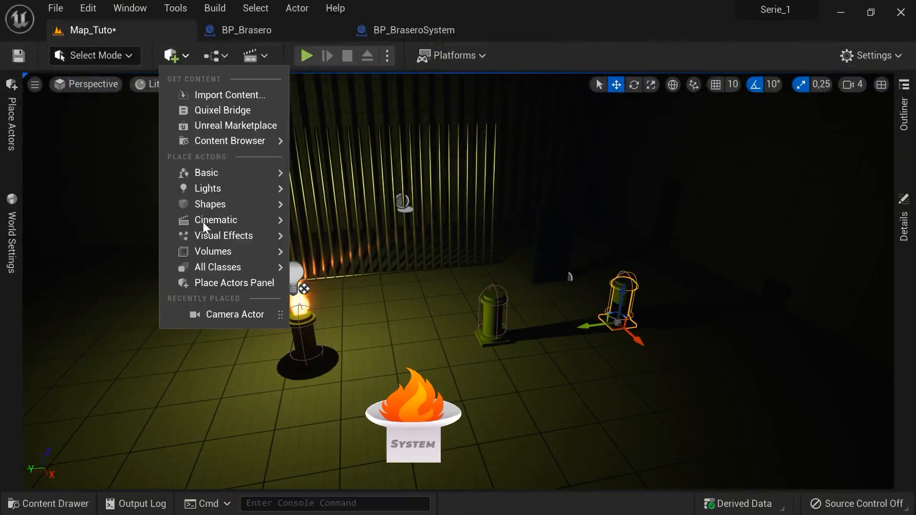
pyautogui.moveTo(205, 313); pyautogui.dragTo(110, 358)
pyautogui.press('e')
pyautogui.press('w')
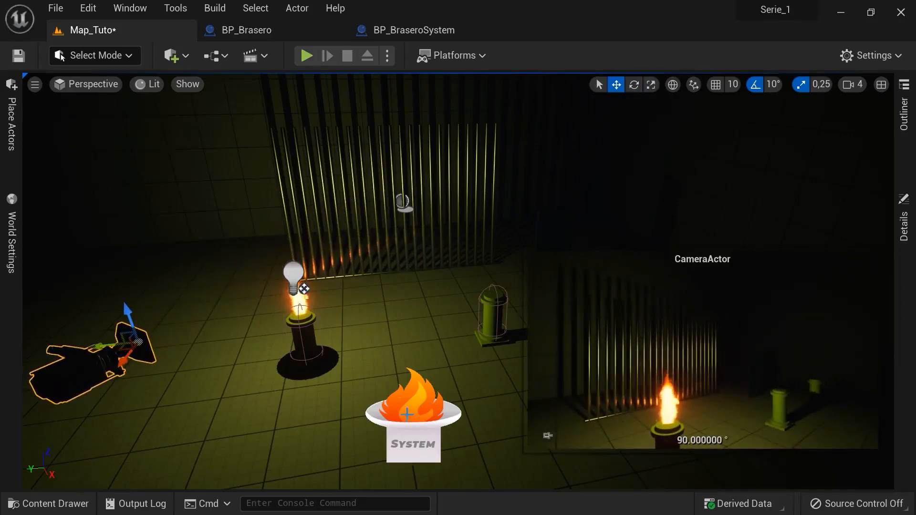
# Assign the placed CameraActor as the Camera Success of the brasero system actor
pyautogui.click(412, 414)
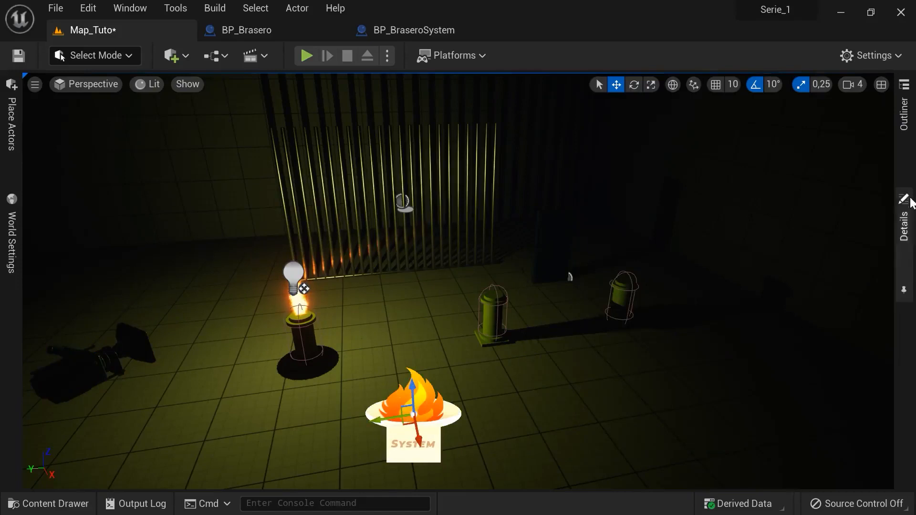
pyautogui.click(902, 225)
pyautogui.scroll(-3, 781, 393)
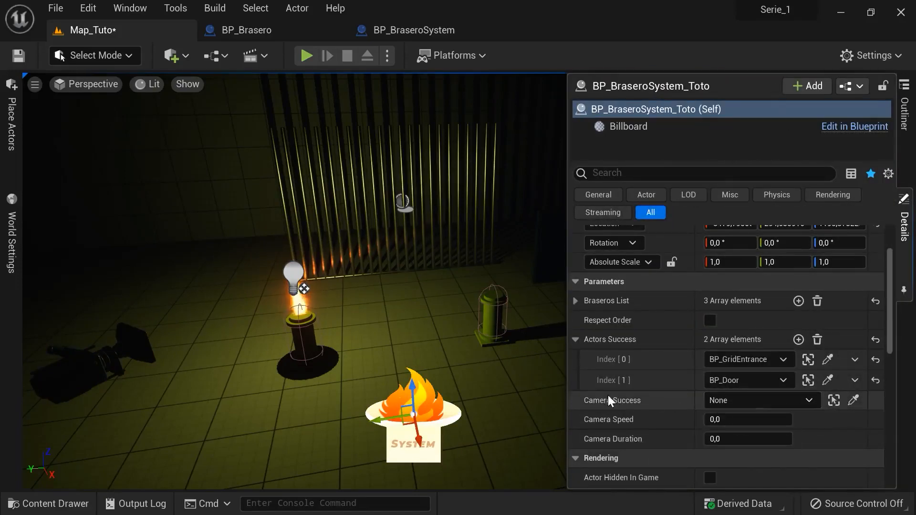
pyautogui.click(808, 403)
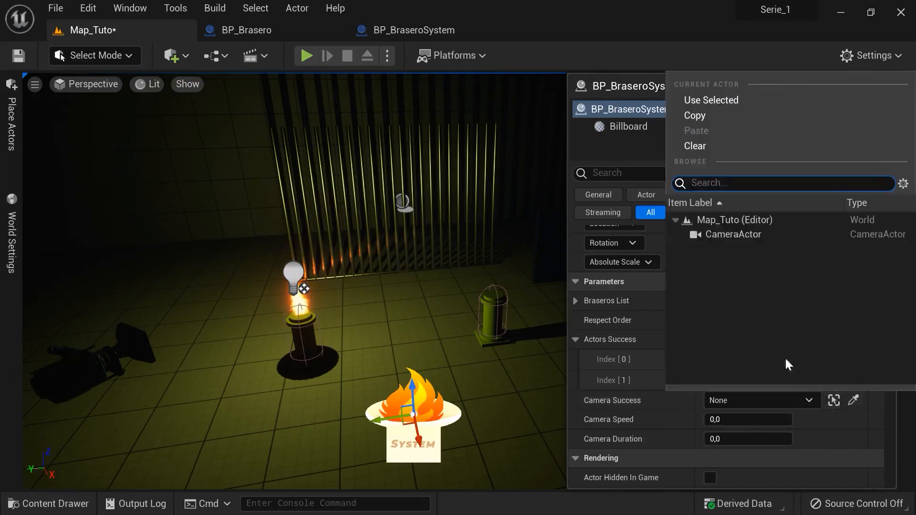
pyautogui.click(737, 236)
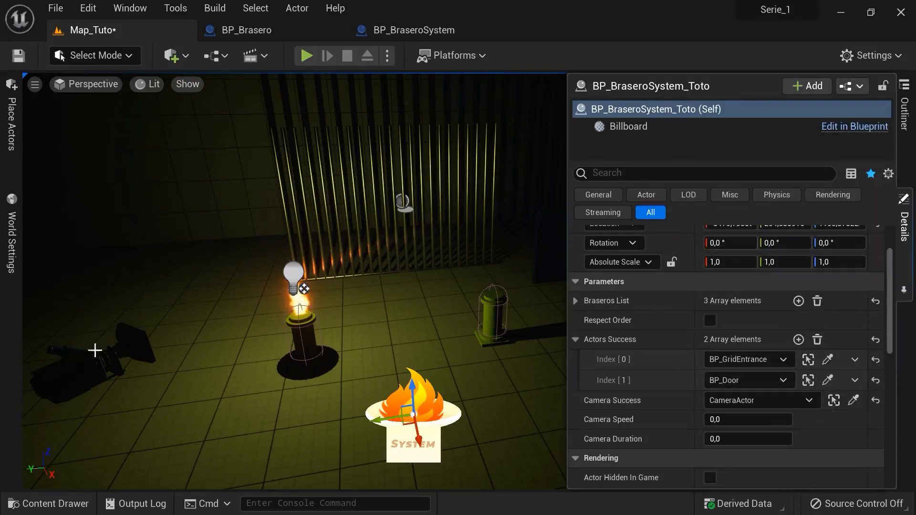
# Set the brasero system's Camera Speed to 2 and its Camera Duration to 5
pyautogui.click(772, 420)
pyautogui.write('2')
pyautogui.click(736, 438)
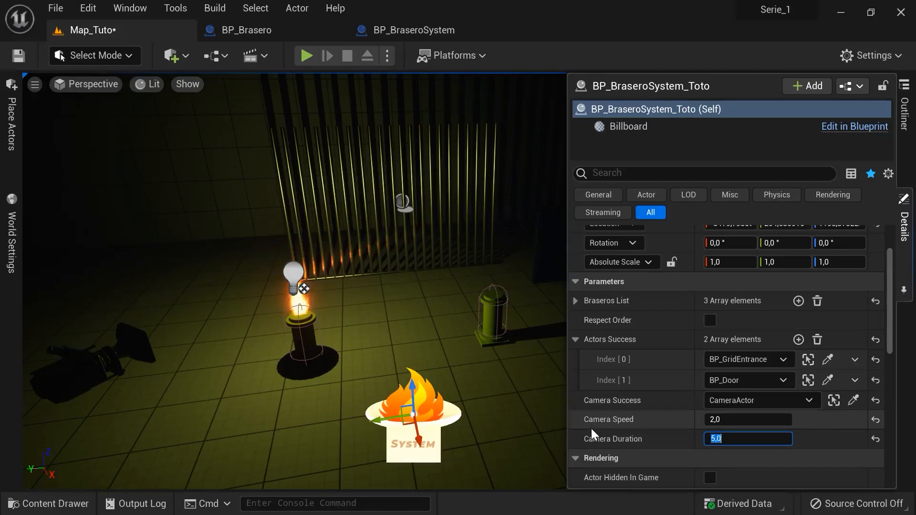
pyautogui.click(518, 378)
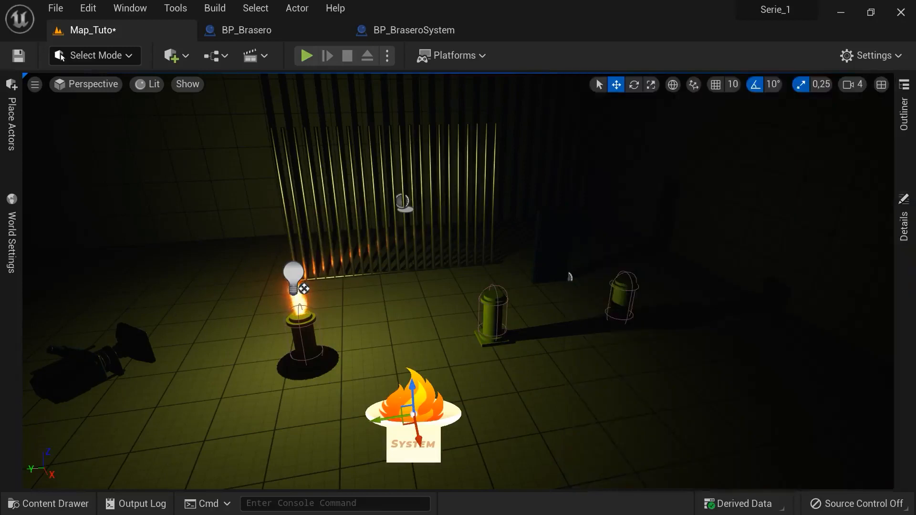
# Play the level in full screen, light the two unlit braziers to test the success camera transition, and stop playing
pyautogui.click(306, 56)
pyautogui.press('F11')
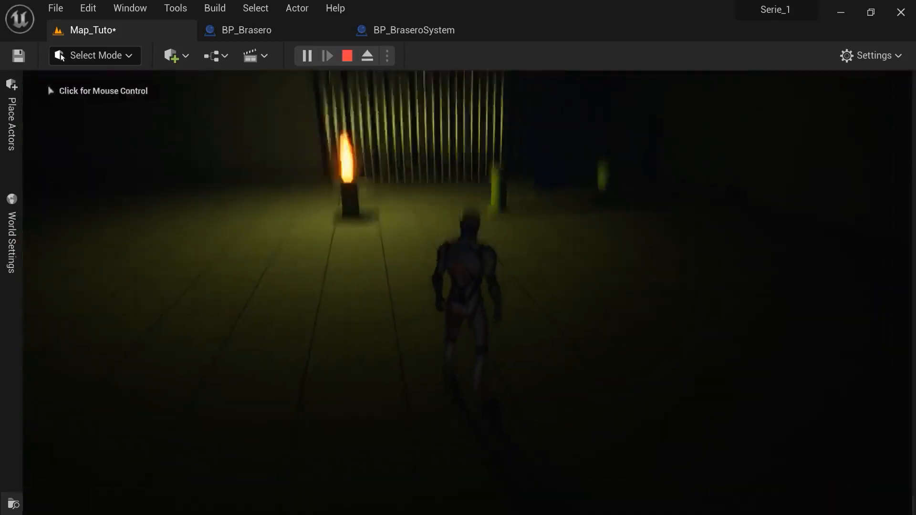
pyautogui.press('w')
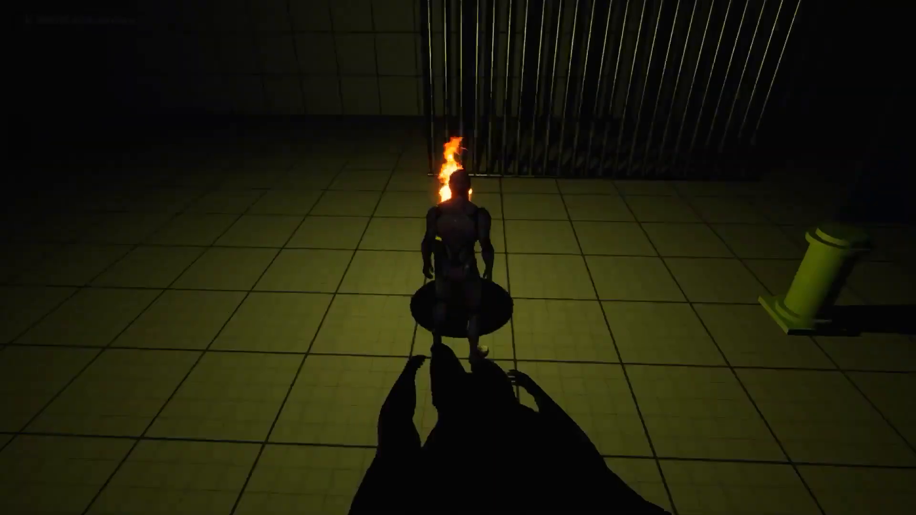
pyautogui.press('w')
pyautogui.press('w')
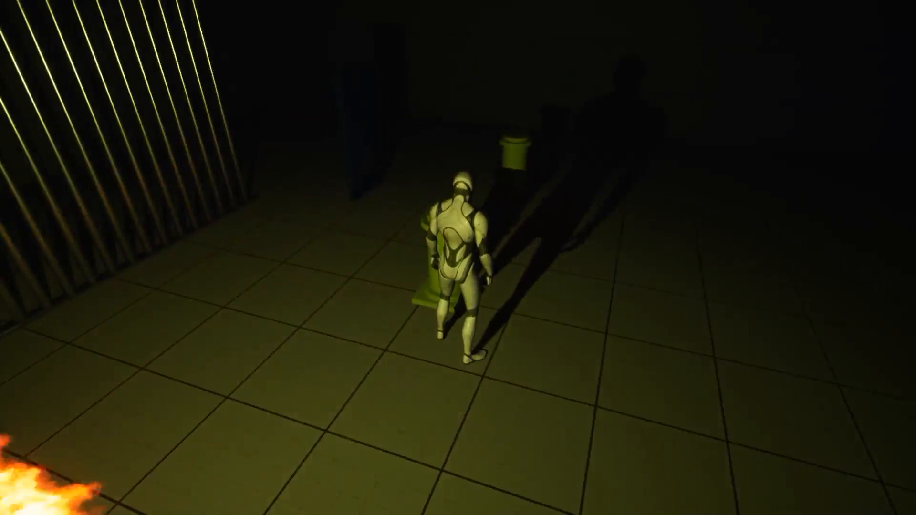
pyautogui.press('e')
pyautogui.press('d')
pyautogui.press('w')
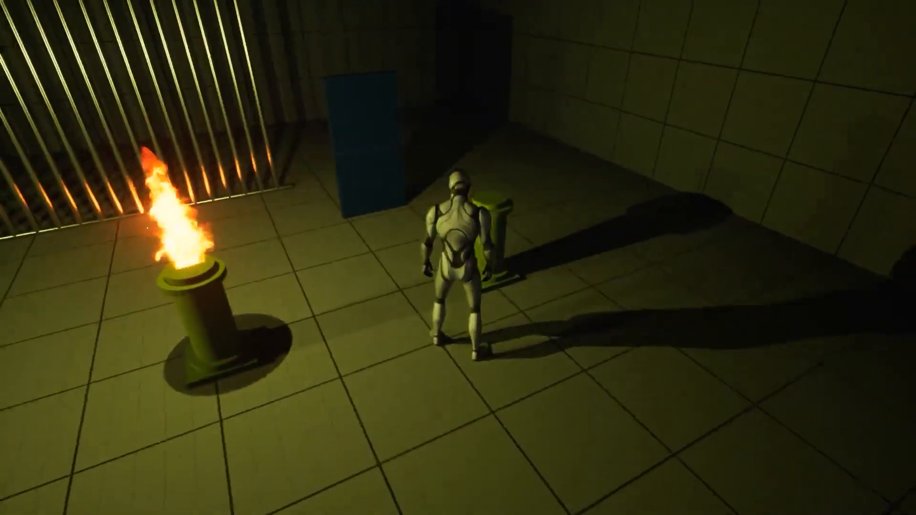
pyautogui.press('e')
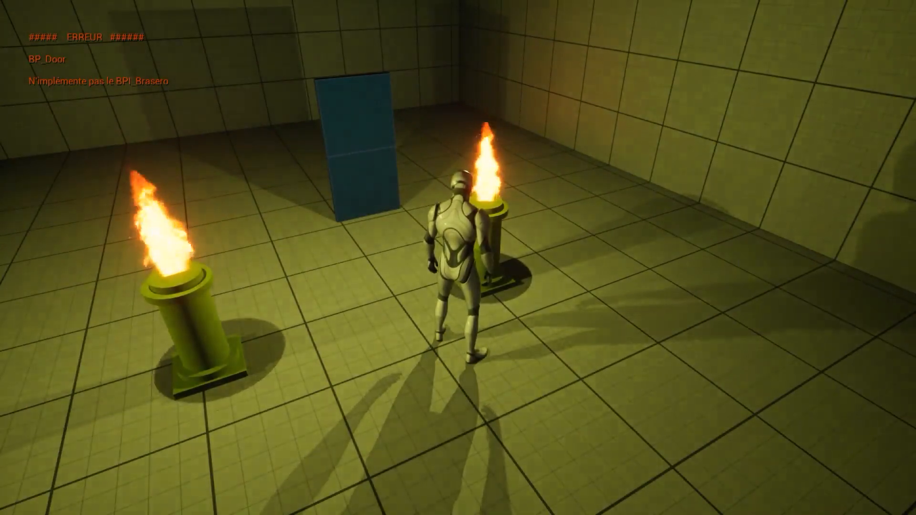
pyautogui.press('Escape')
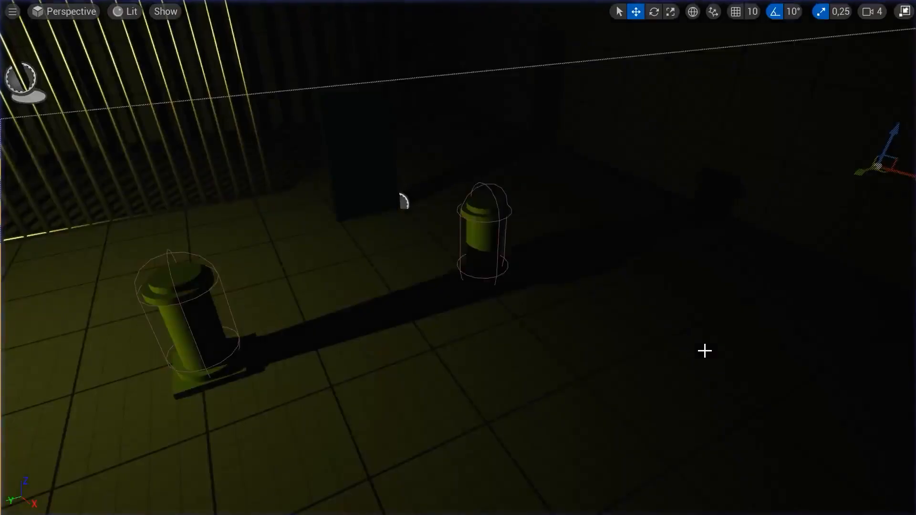
# Leave the full-screen viewport, select the brasero system actor, and set its Camera Speed to 0
pyautogui.moveTo(790, 333); pyautogui.dragTo(692, 336, button='right')
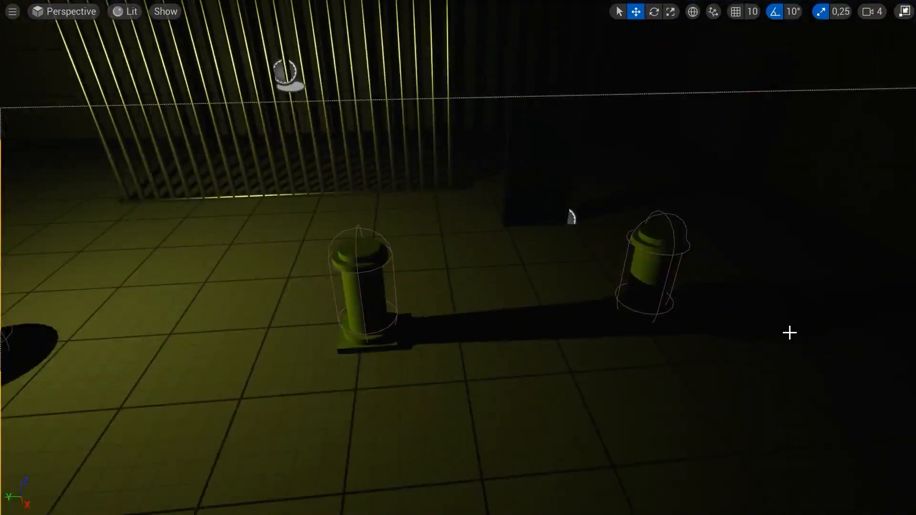
pyautogui.press('F11')
pyautogui.moveTo(789, 332); pyautogui.dragTo(674, 368, button='right')
pyautogui.press('s')
pyautogui.click(486, 333)
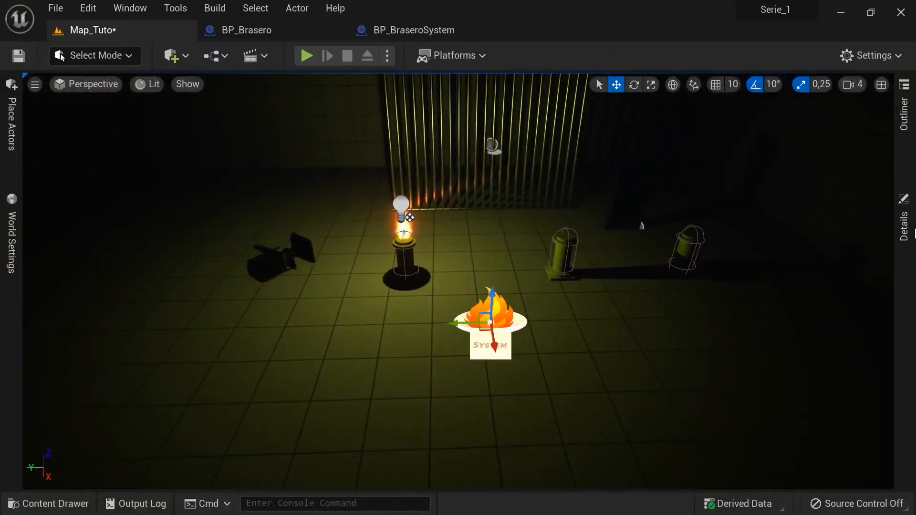
pyautogui.click(908, 226)
pyautogui.click(720, 419)
pyautogui.write('0')
pyautogui.press('Return')
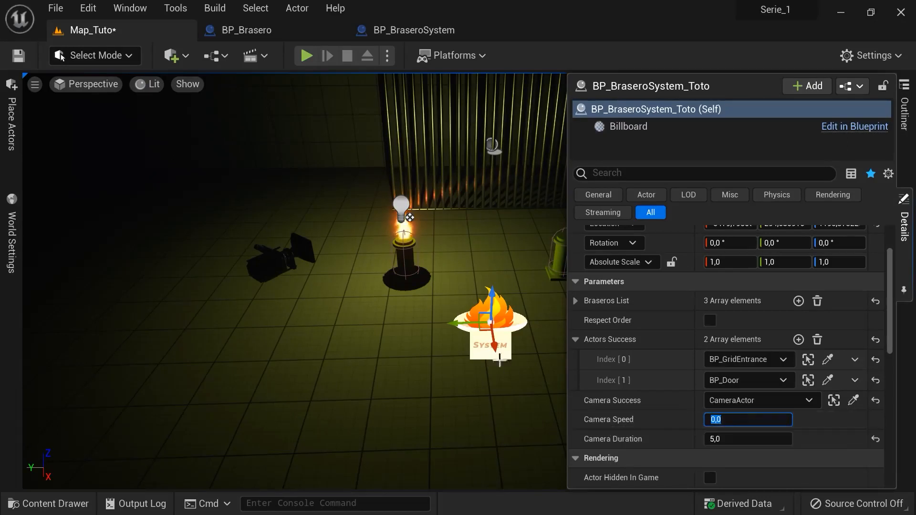
# Play the level again in full screen, light both unlit braziers to test the camera cut without blending, and return to the editor
pyautogui.moveTo(461, 233); pyautogui.dragTo(478, 226, button='right')
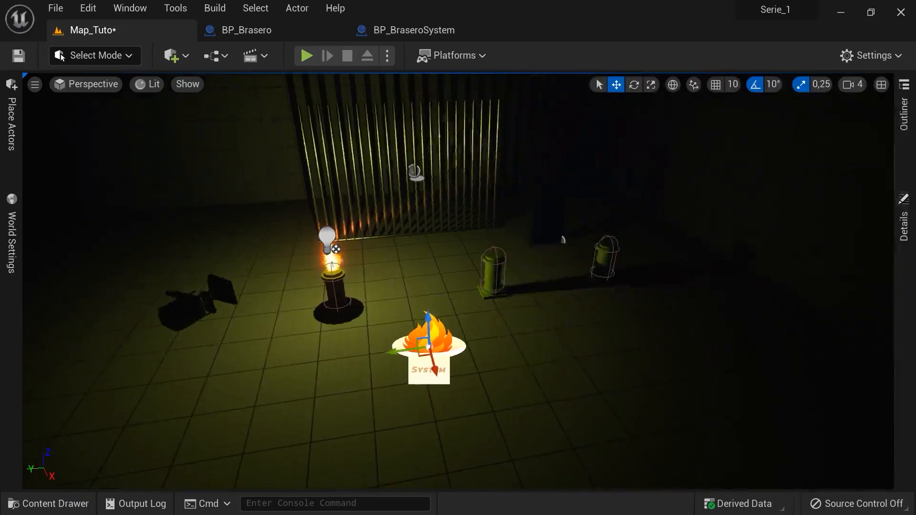
pyautogui.moveTo(471, 261); pyautogui.dragTo(478, 257, button='right')
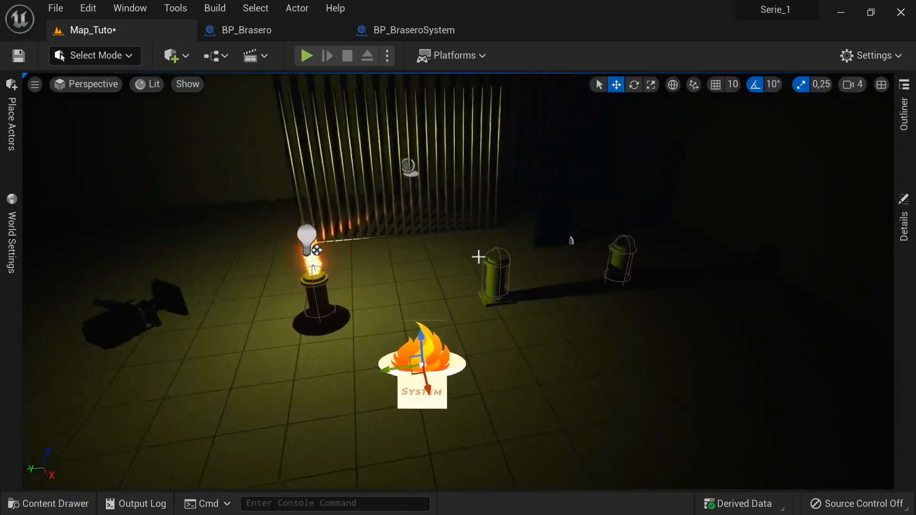
pyautogui.click(306, 56)
pyautogui.click(542, 410)
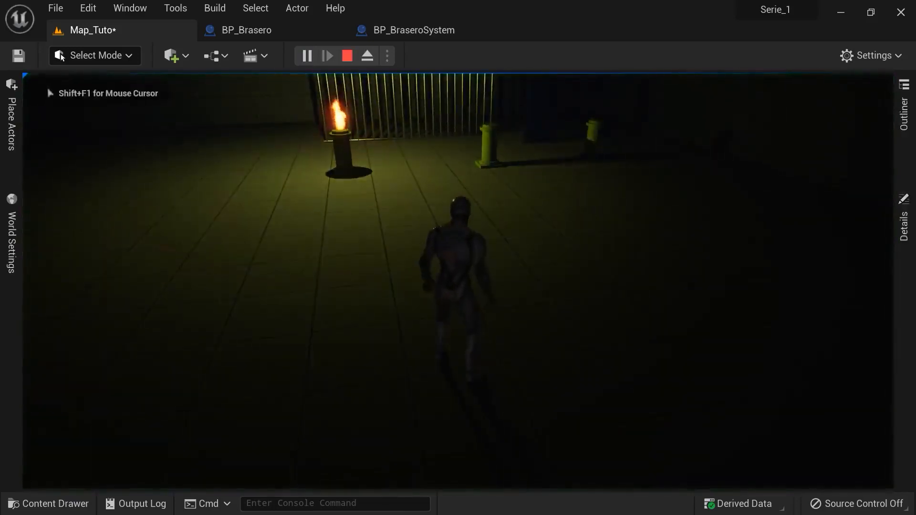
pyautogui.press('F11')
pyautogui.press('w')
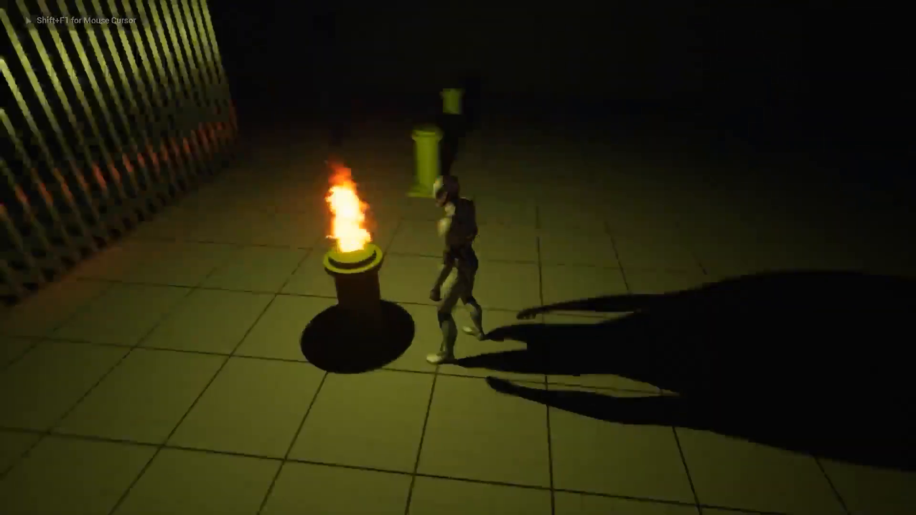
pyautogui.press('w')
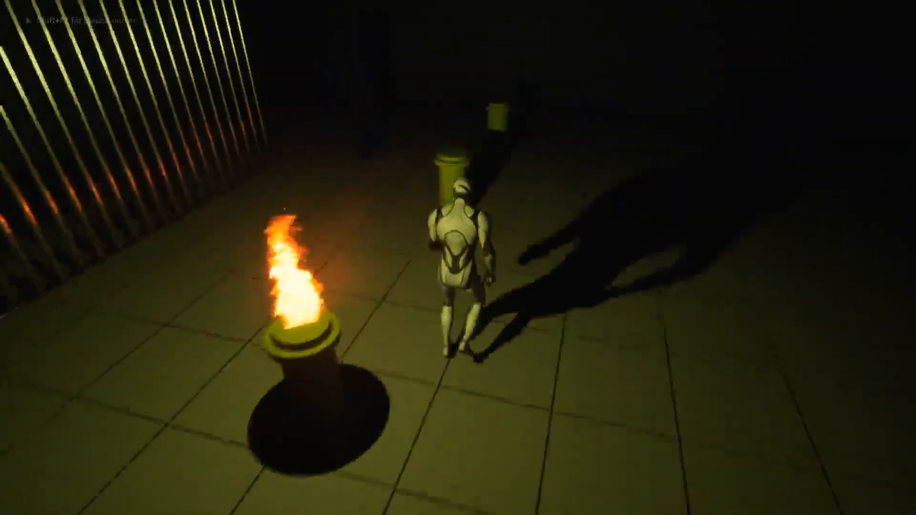
pyautogui.press('e')
pyautogui.press('d')
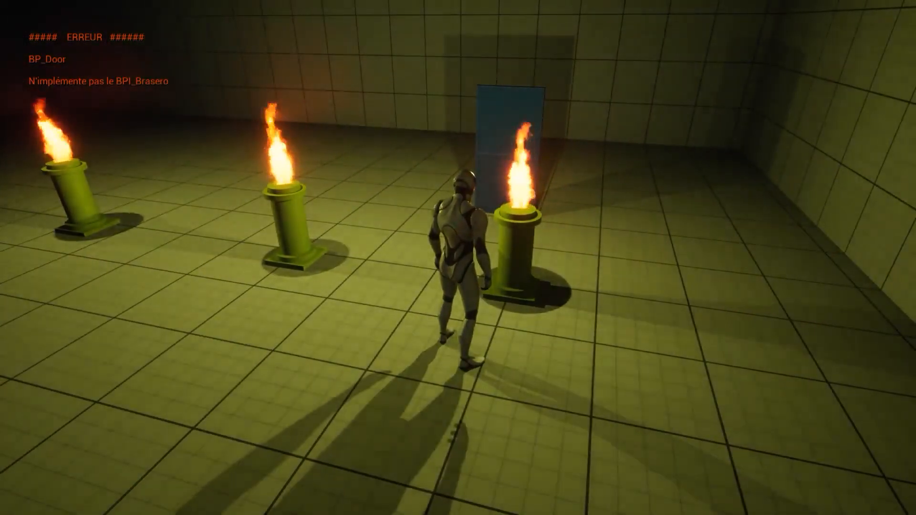
pyautogui.press('Escape')
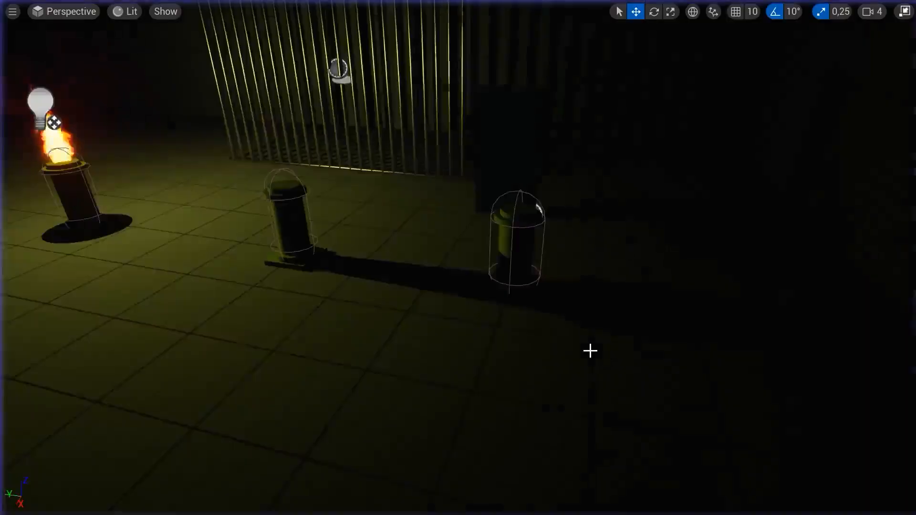
pyautogui.press('F11')
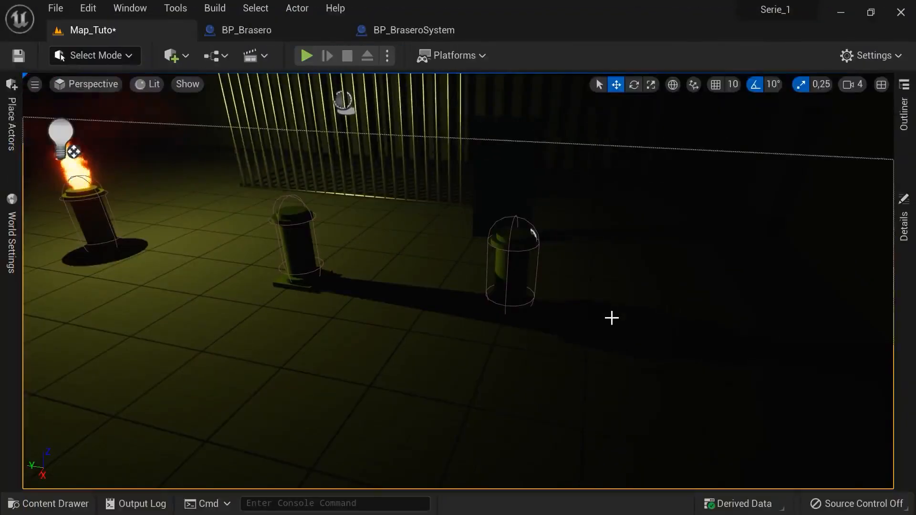